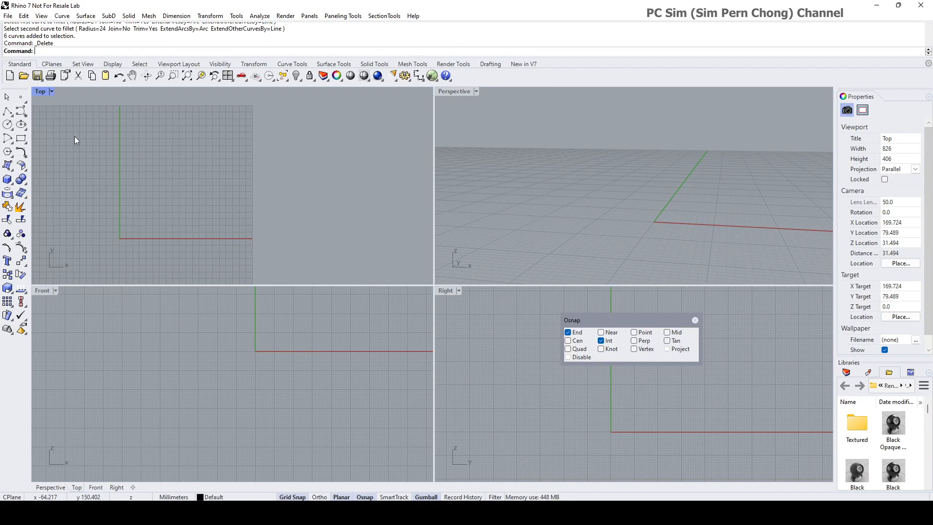
- Maximize the Top view and draw a horizontal line about 187 mm long on the X axis, starting about 30 mm left of the origin
double_click(41, 92)
mouse_move(235, 258)
right_mouse_down()
mouse_move(224, 270)
mouse_move(227, 244)
mouse_move(221, 258)
right_mouse_up()
scroll(217, 257, "up", 2)
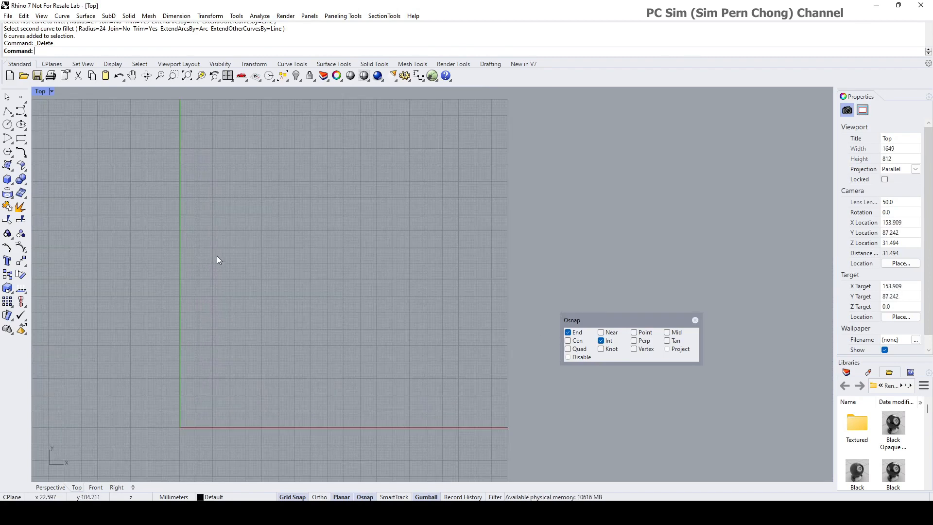
left_click(7, 112)
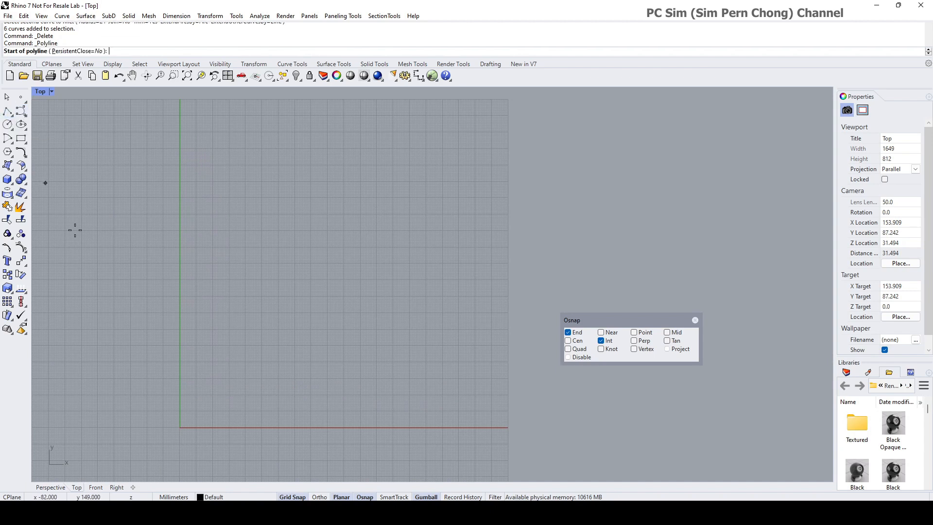
left_click(131, 428)
left_click(438, 427)
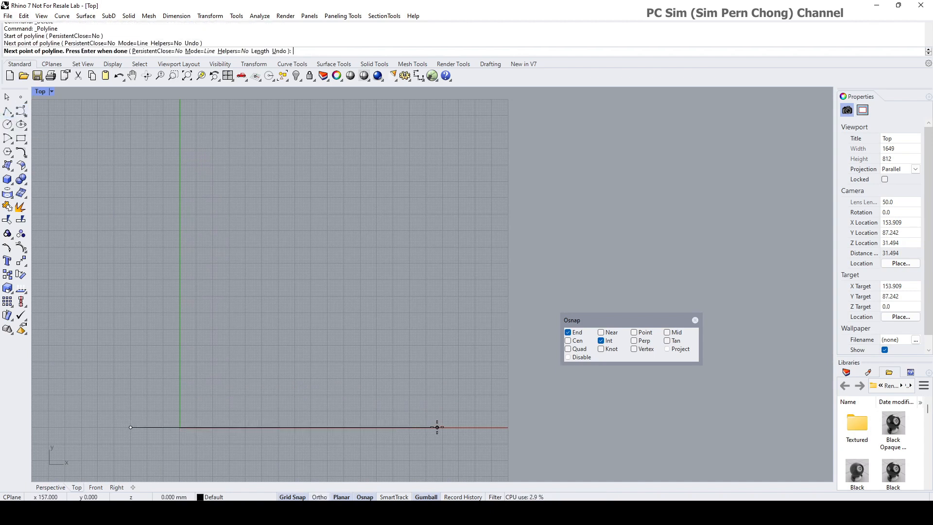
key("Return")
- Offset the horizontal line upward by 180 mm
right_click_drag(376, 404, 397, 381)
type("Offset")
key("Return")
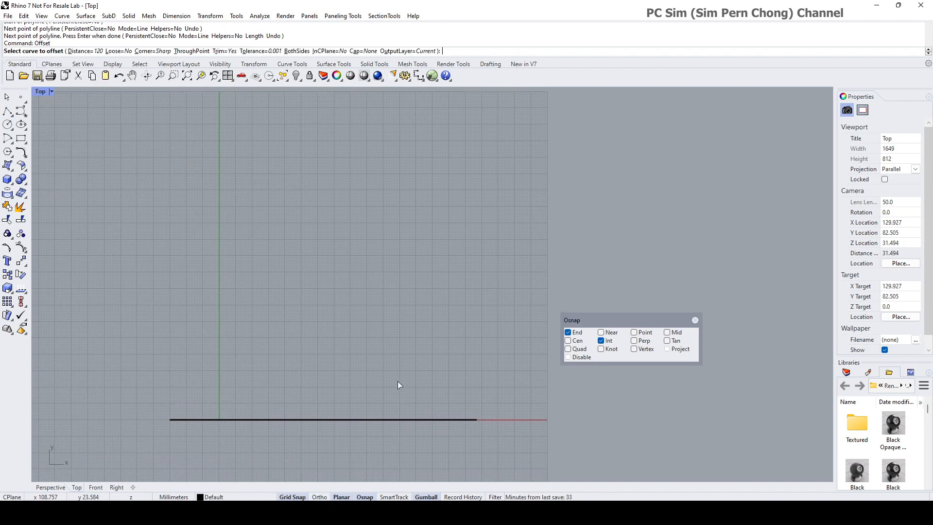
left_click(74, 51)
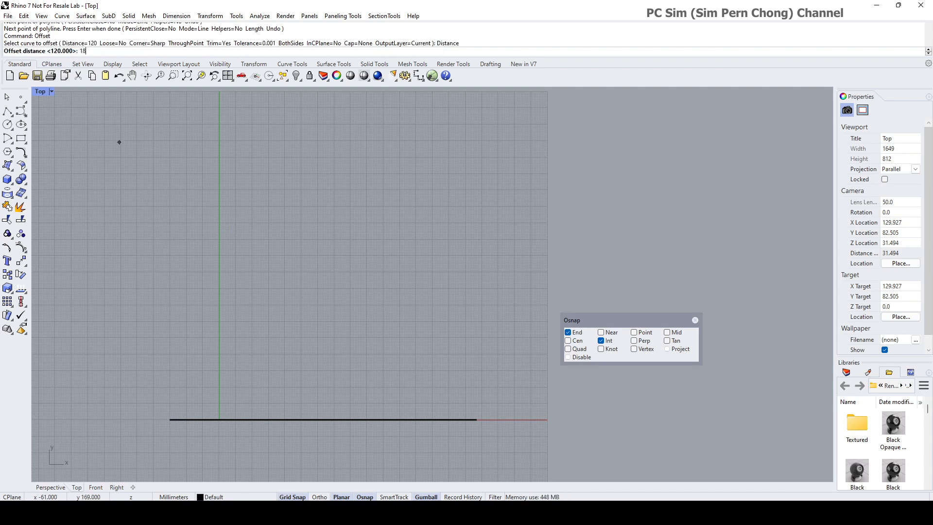
type("180")
key("Return")
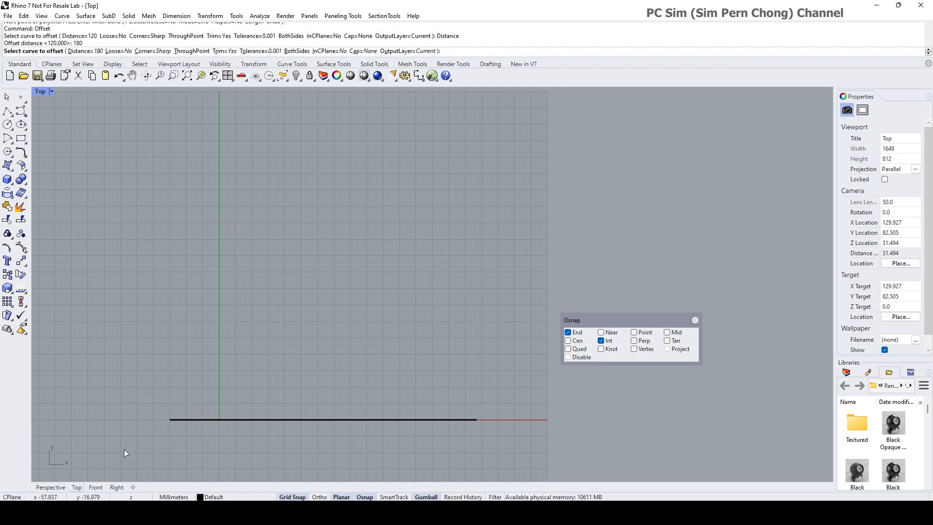
left_click(187, 420)
left_click(200, 384)
scroll(212, 346, "down", 2)
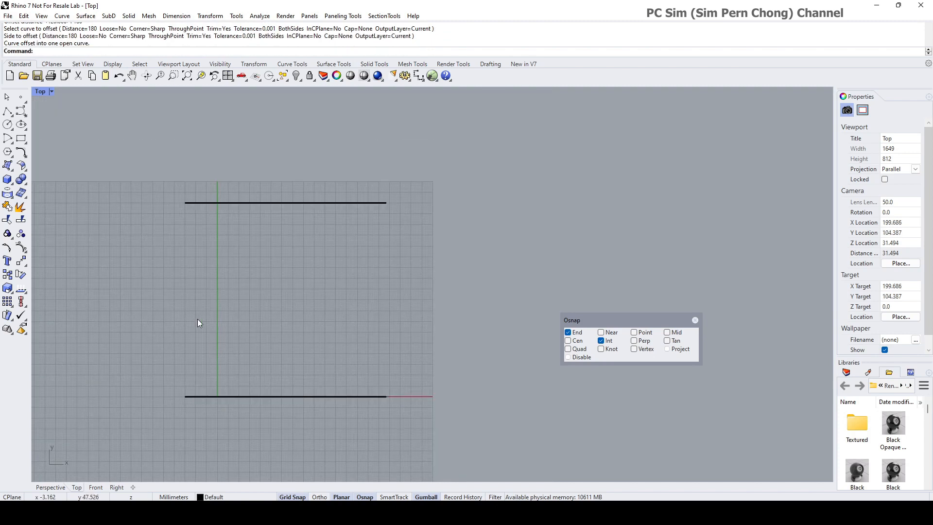
- Draw a vertical line about 214 mm long on the Y axis, crossing both horizontal lines and extending past them
left_click(7, 112)
scroll(201, 216, "up", 2)
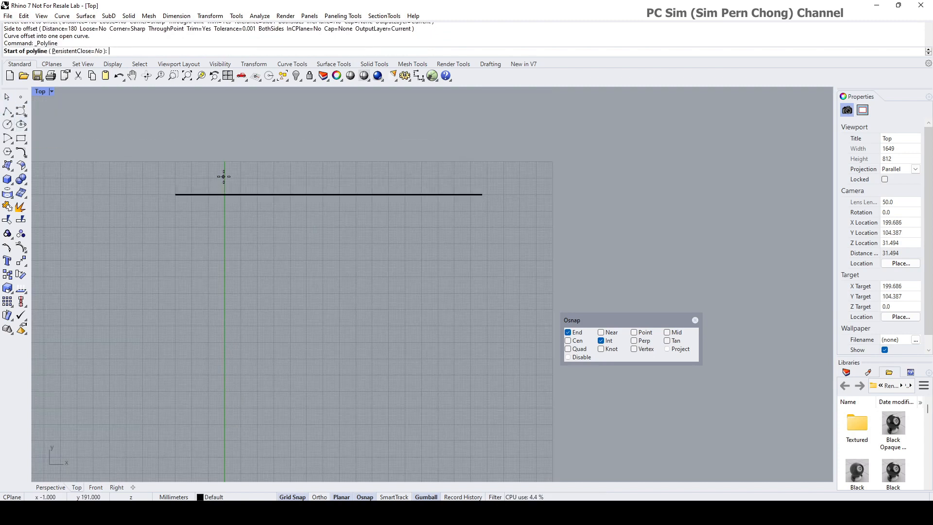
left_click(224, 175)
scroll(251, 282, "down", 2)
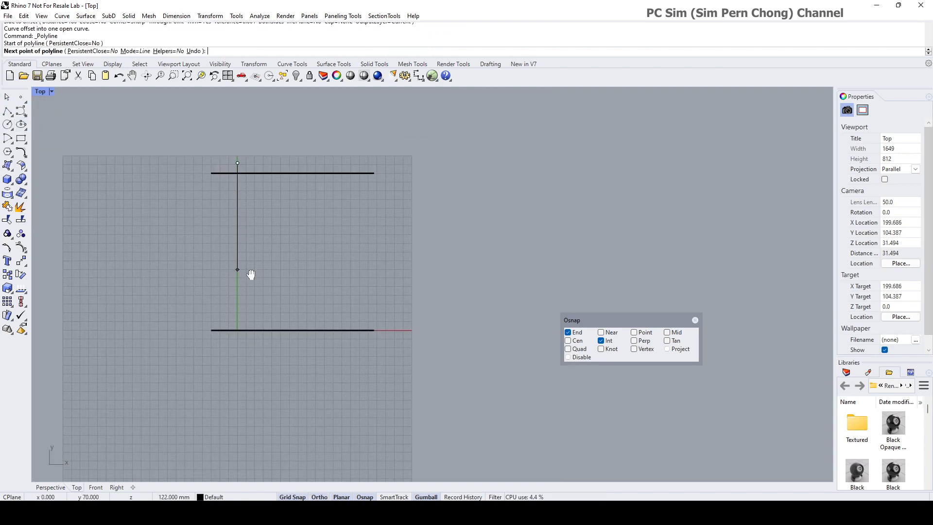
left_click(237, 349)
key("Return")
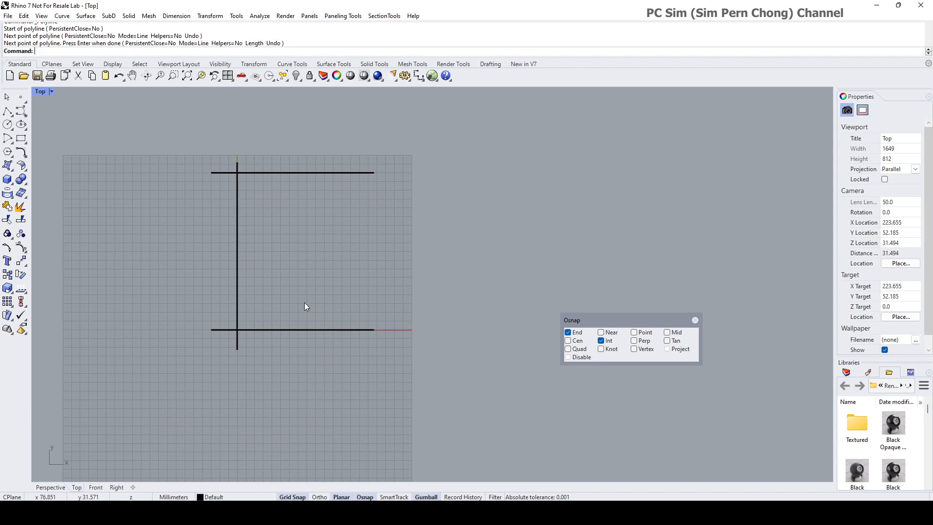
- Offset the vertical line 120 mm to the right
scroll(305, 303, "up", 1)
right_click_drag(295, 291, 287, 320)
type("Offset")
key("Return")
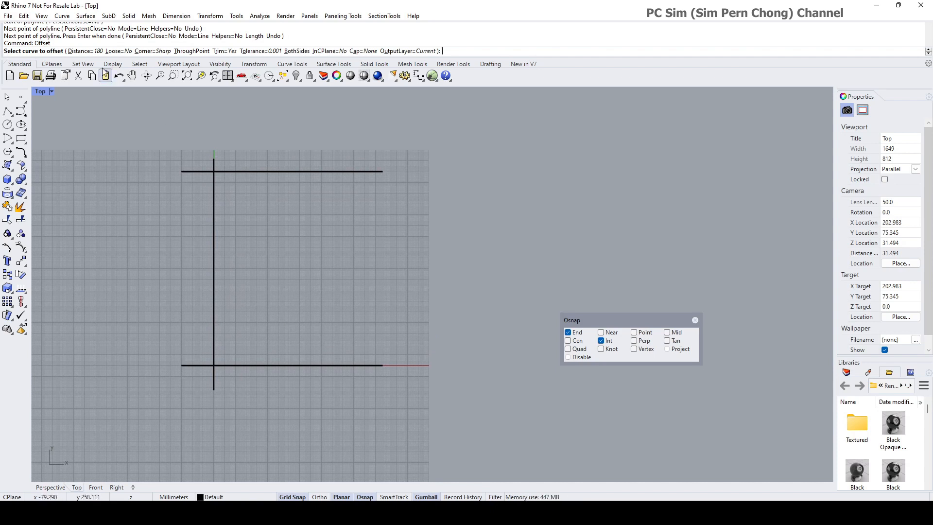
left_click(90, 51)
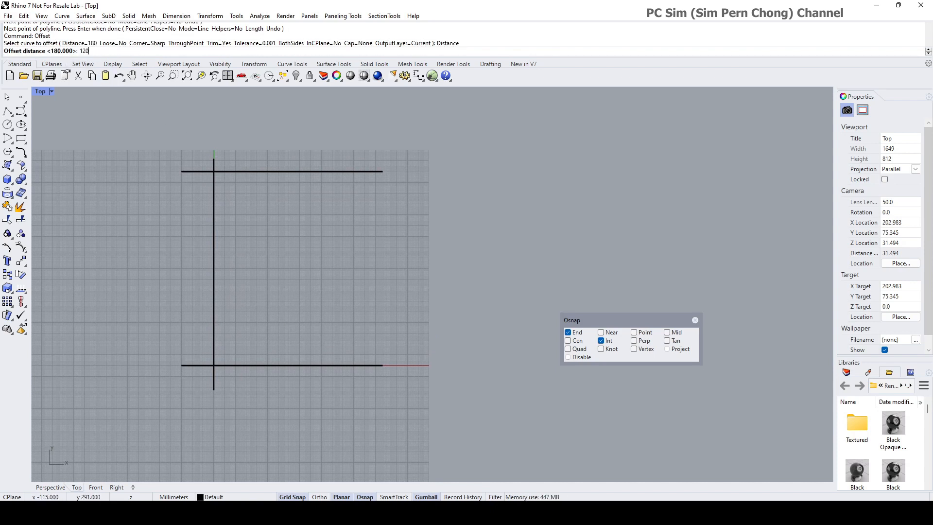
key("Return")
left_click(213, 263)
left_click(233, 262)
right_click_drag(256, 290, 232, 290)
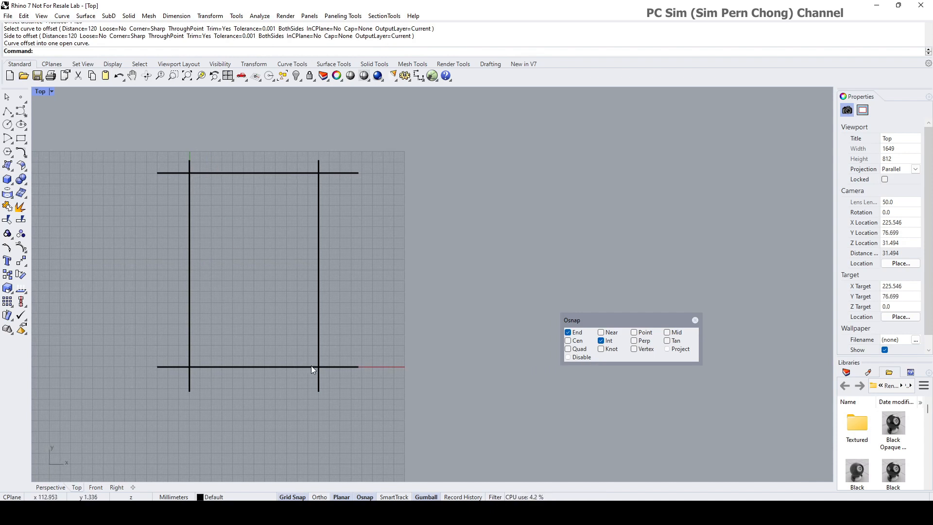
- Restrict object snapping to Int and draw a diagonal line from the upper-left intersection to the lower-right intersection of the frame
right_click(600, 340)
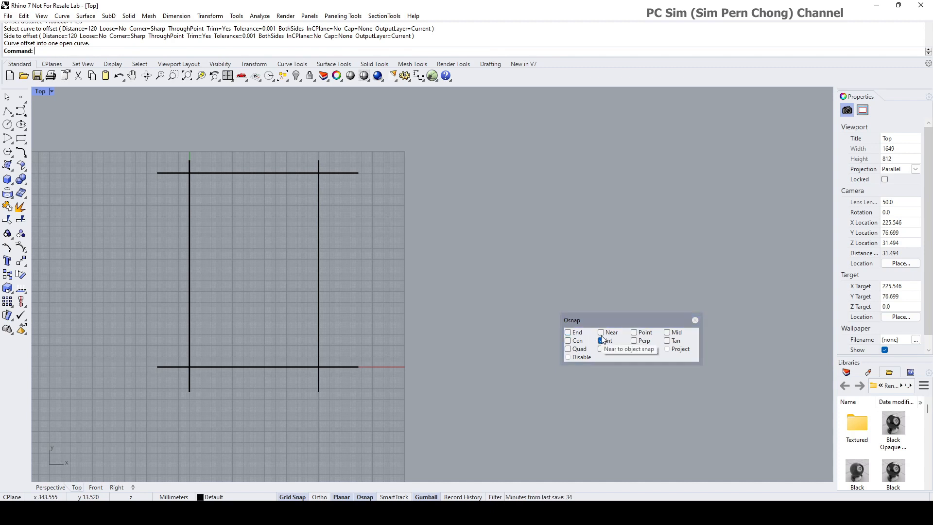
left_click(8, 112)
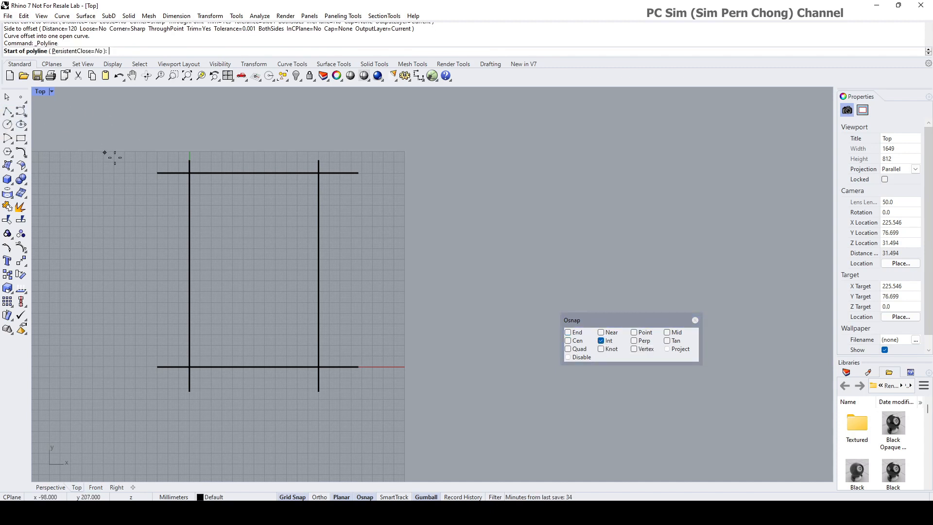
left_click(190, 174)
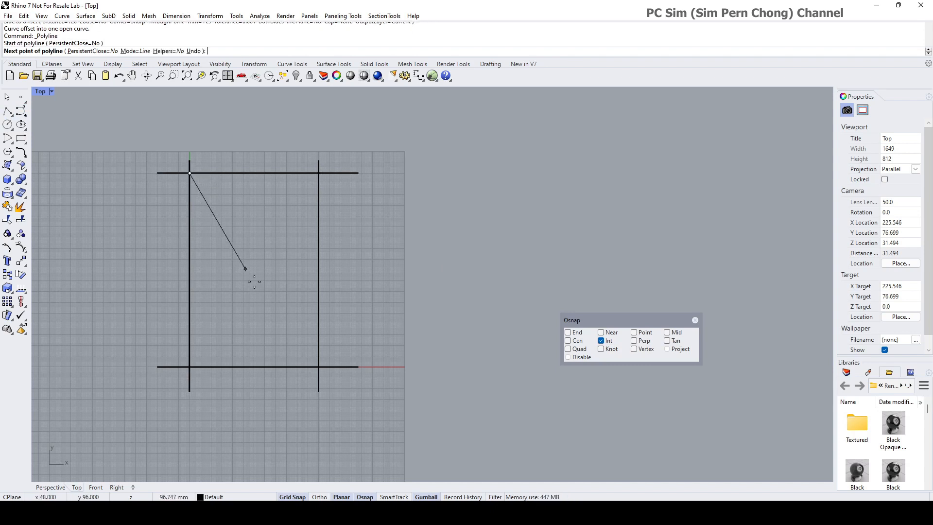
left_click(320, 368)
right_click(321, 366)
right_click_drag(353, 332, 313, 332)
scroll(342, 343, "down", 1)
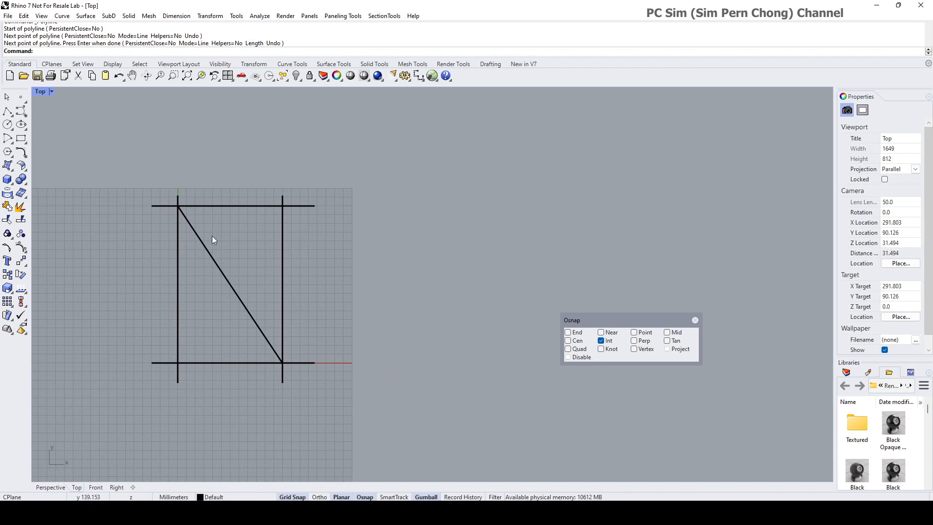
- Trim all five lines against each other to remove the overhangs at the upper-left, lower-left and lower-right corners
left_click_drag(131, 179, 360, 413)
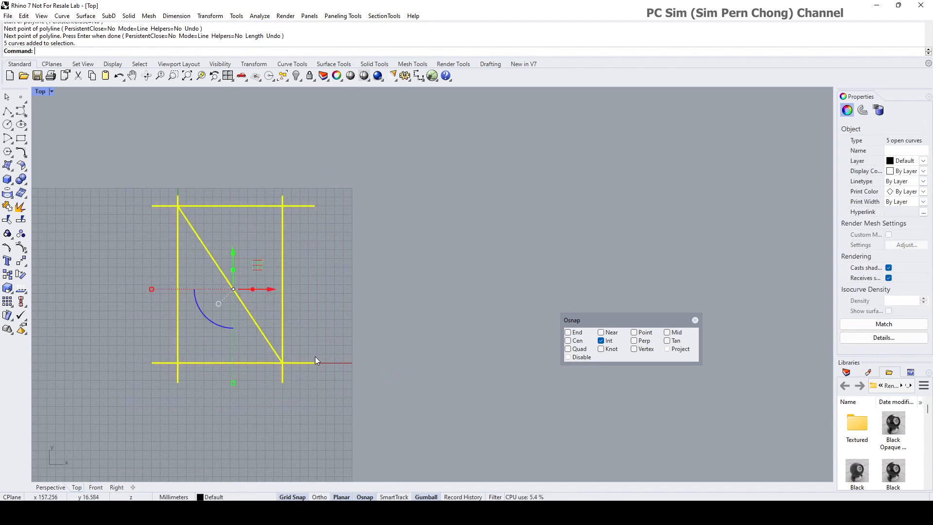
left_click(7, 219)
left_click(178, 200)
left_click(166, 205)
left_click(166, 363)
left_click(178, 374)
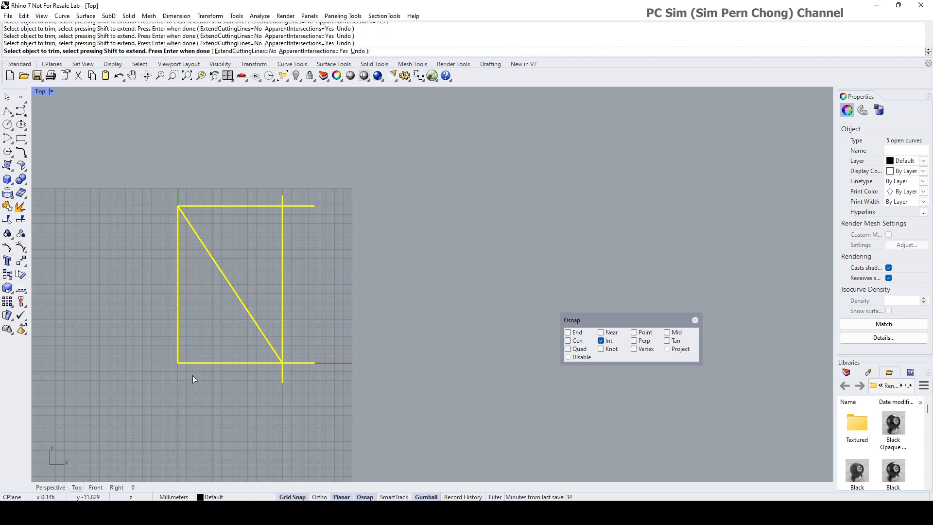
left_click(283, 375)
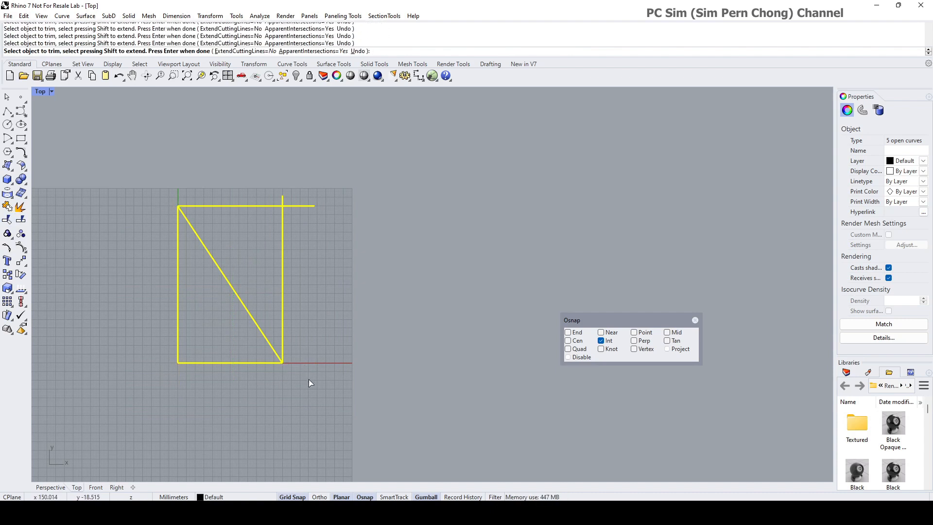
key("Return")
- Delete the top horizontal line and the right vertical line, leaving the right triangle
left_click_drag(330, 181, 249, 234)
key("Delete")
right_click_drag(249, 236, 290, 231)
scroll(317, 253, "up", 2)
scroll(317, 252, "up", 2)
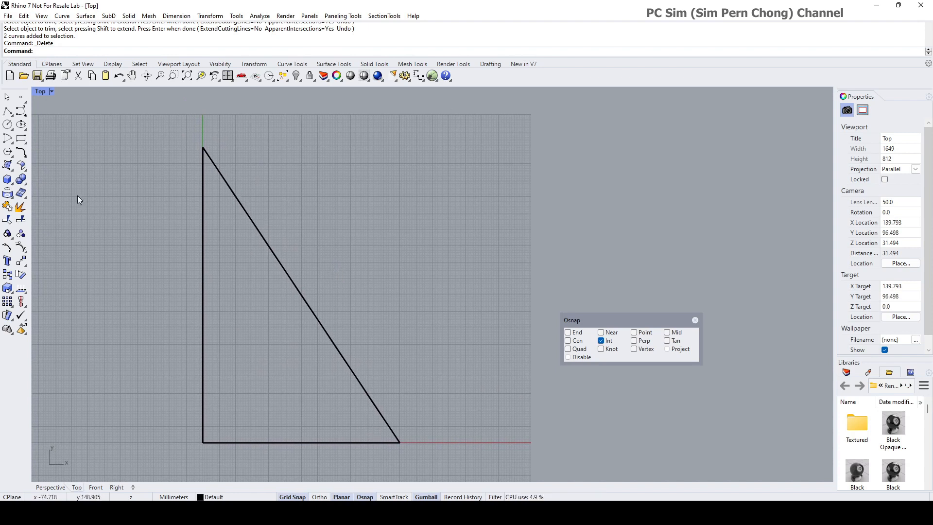
- Fillet all three corners of the triangle with a 20 mm radius
left_click(21, 152)
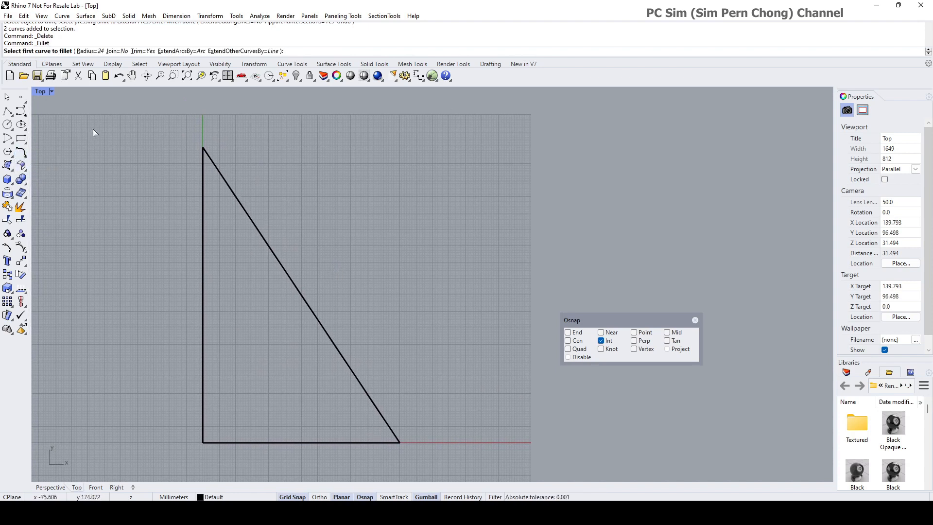
left_click(90, 52)
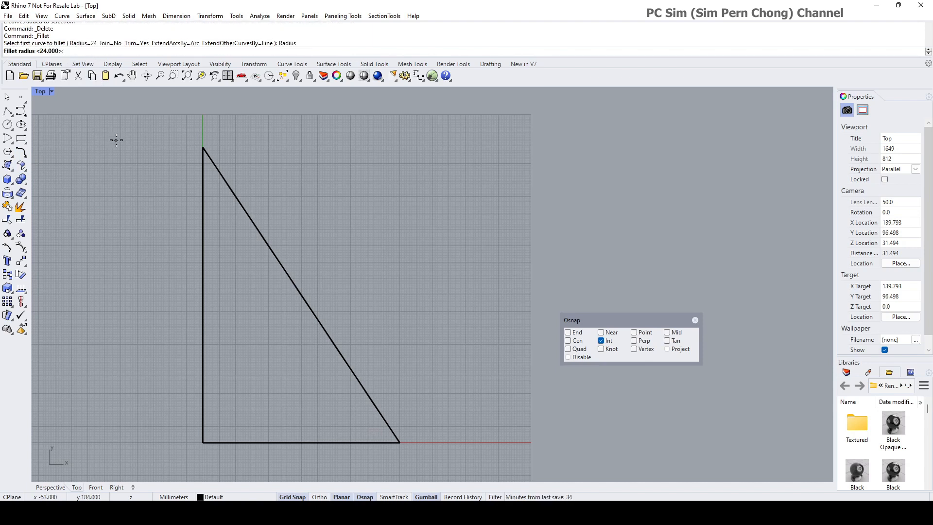
key("Return")
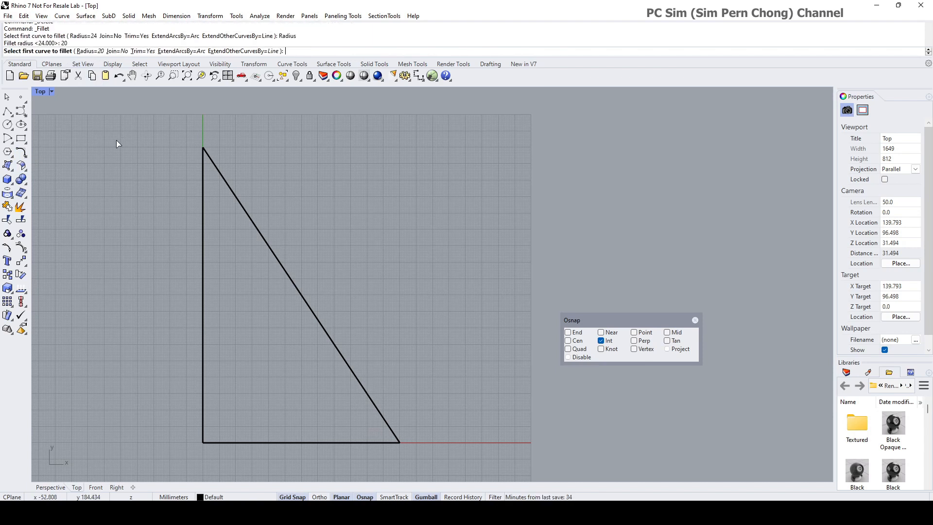
left_click(204, 209)
left_click(231, 194)
right_click(233, 261)
right_click_drag(247, 324, 244, 226)
left_click(199, 301)
left_click(218, 345)
right_click(279, 305)
left_click(378, 319)
left_click(368, 344)
- Join the triangle's sides and fillet arcs into one closed curve and deselect it
scroll(392, 325, "up", 2)
scroll(401, 351, "down", 4)
left_click_drag(212, 191, 438, 405)
left_click(8, 206)
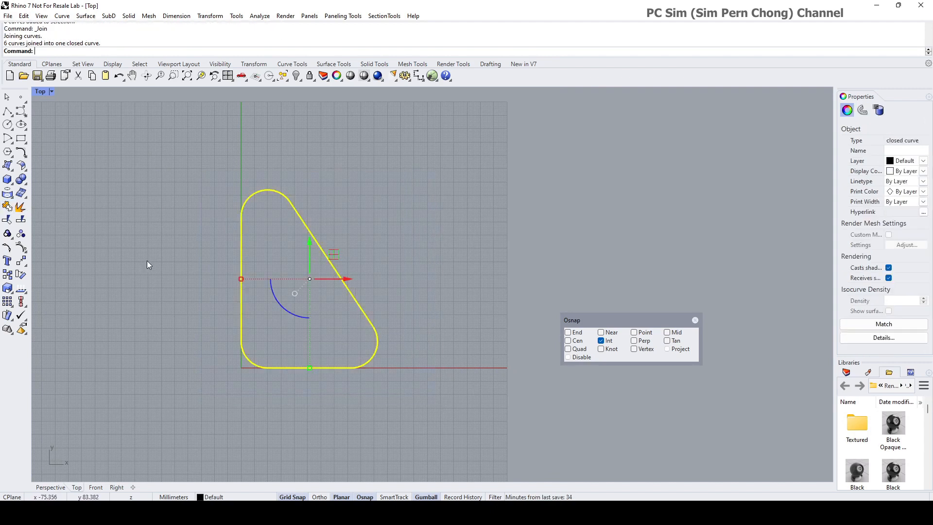
left_click(153, 273)
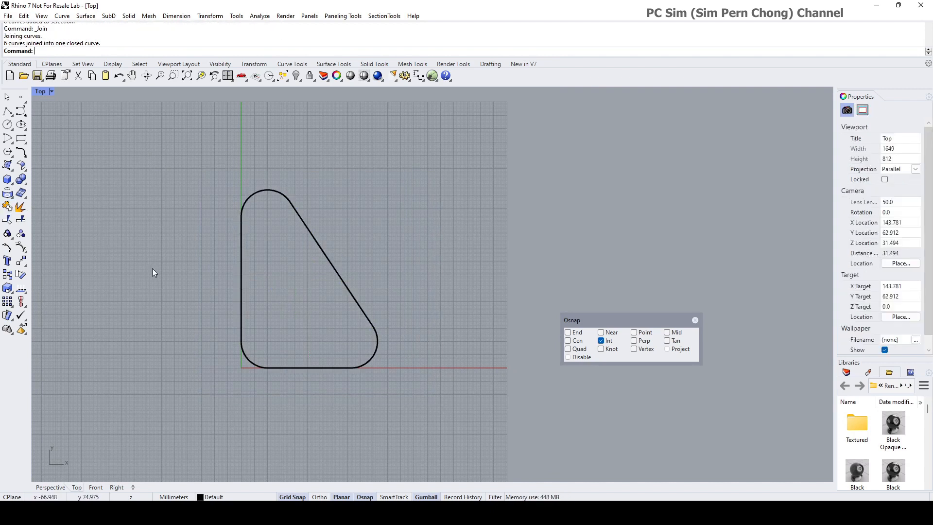
- Draw a horizontal line about 74 mm long on the X axis to the right of the rounded triangle, starting at about X 138
right_click_drag(207, 282, 135, 286)
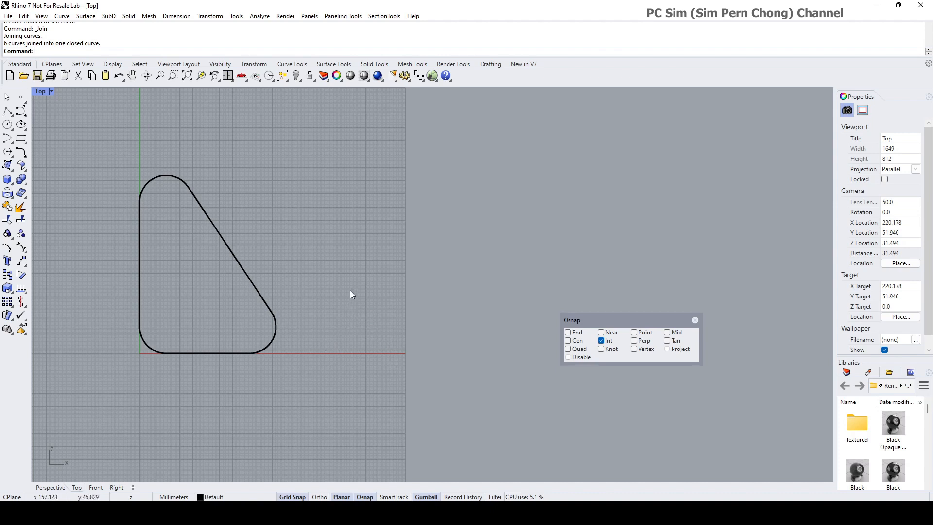
right_click_drag(372, 354, 325, 360)
scroll(295, 337, "up", 4)
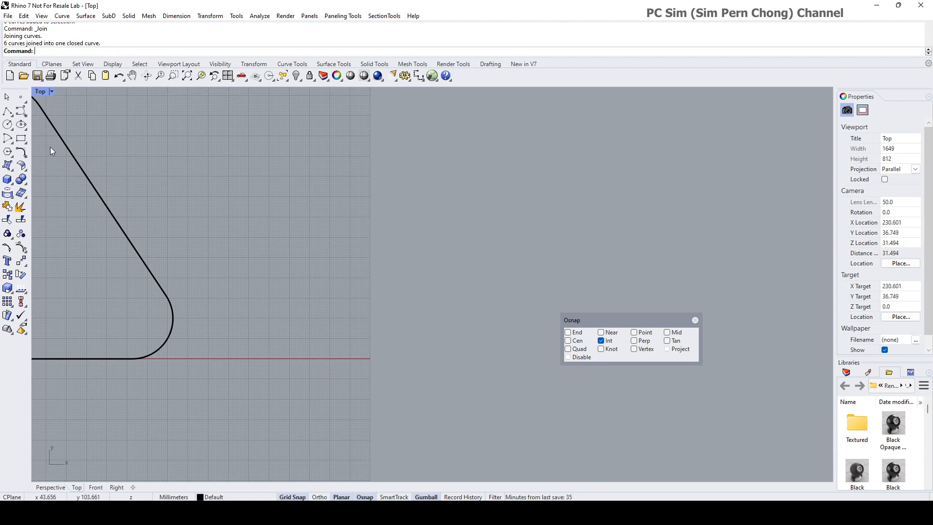
left_click(7, 113)
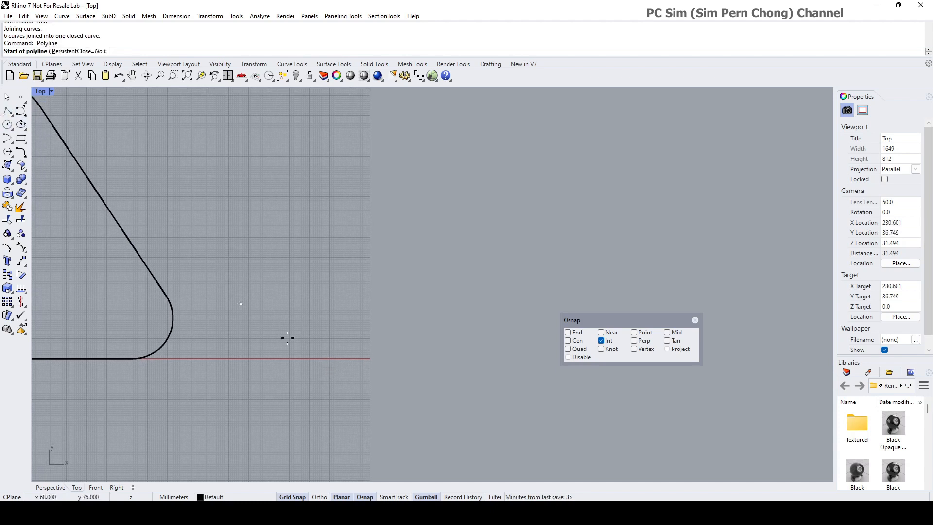
left_click(245, 358)
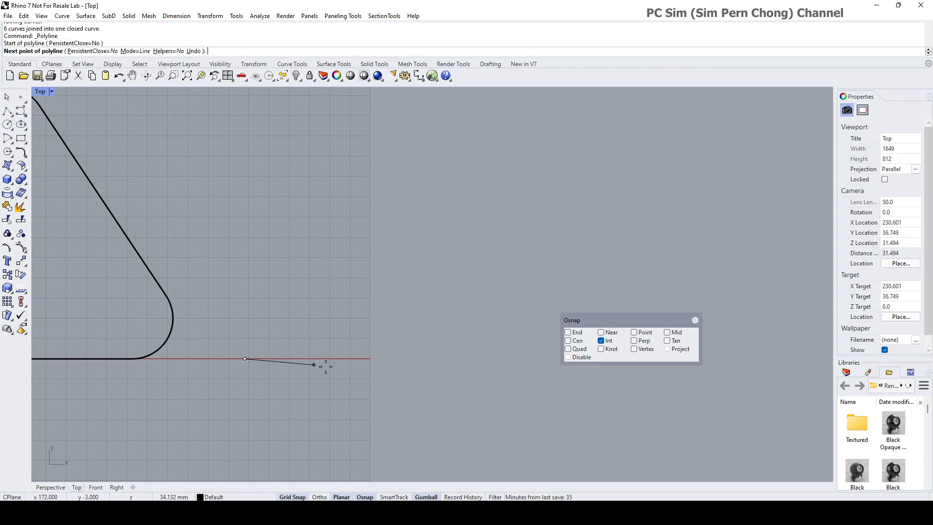
left_click(396, 359)
key("Return")
- Draw a vertical line about 62 mm long at about X 170, crossing the new horizontal line
key("Return")
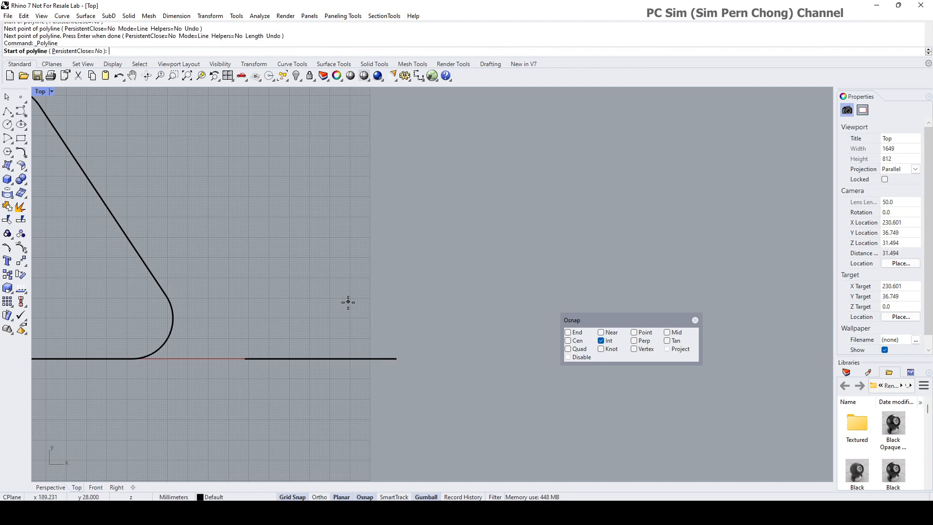
left_click(310, 271)
left_click(310, 397)
key("Return")
- Draw a horizontal line about 41 mm long, 20 mm above the X axis, across the short vertical line
scroll(359, 352, "up", 3)
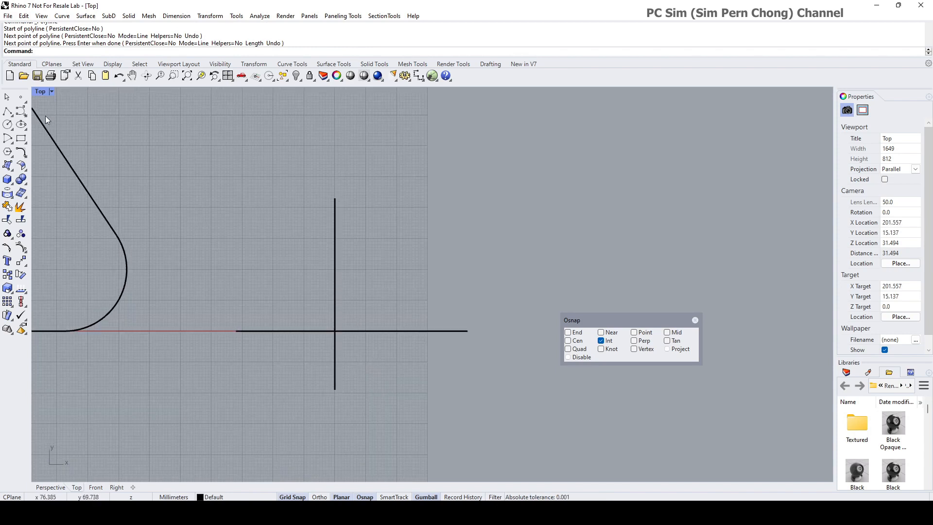
left_click(6, 111)
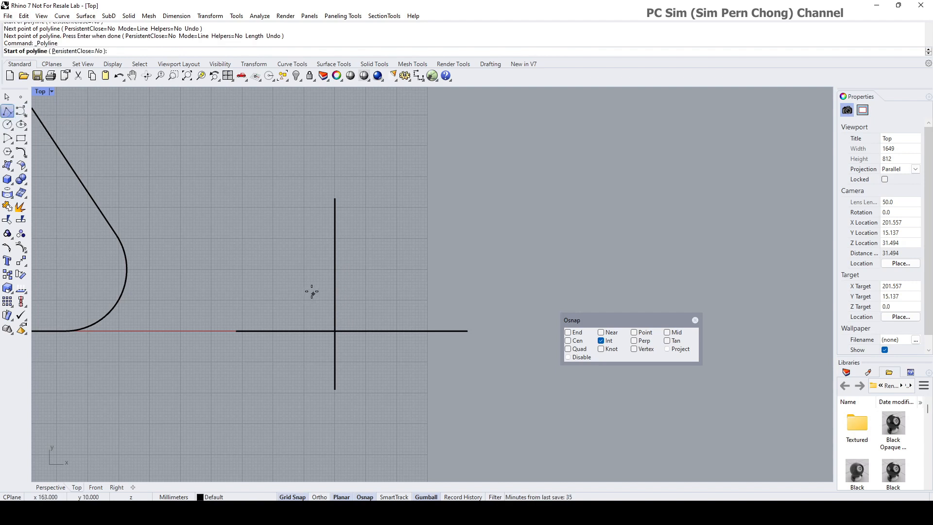
left_click(270, 269)
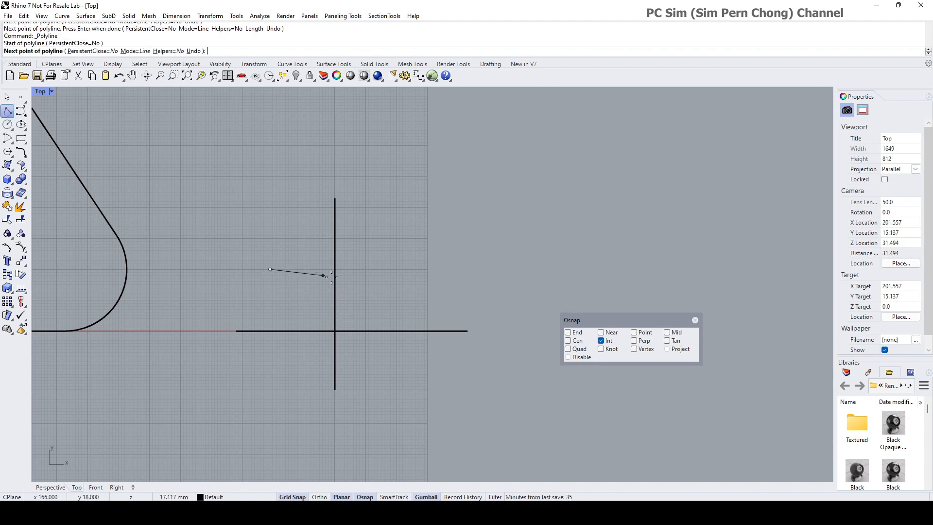
left_click(397, 269)
key("Return")
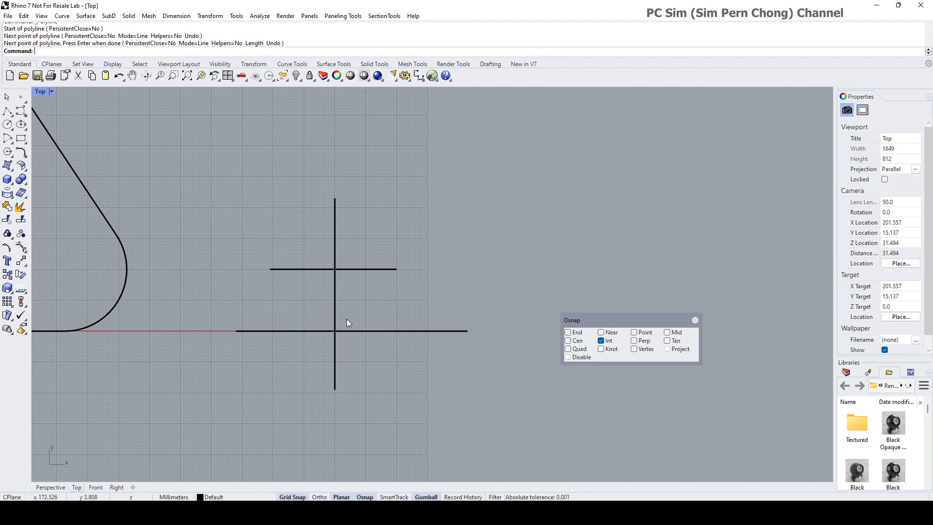
- Offset the short vertical line 12 mm to each side
type("Of")
key("Return")
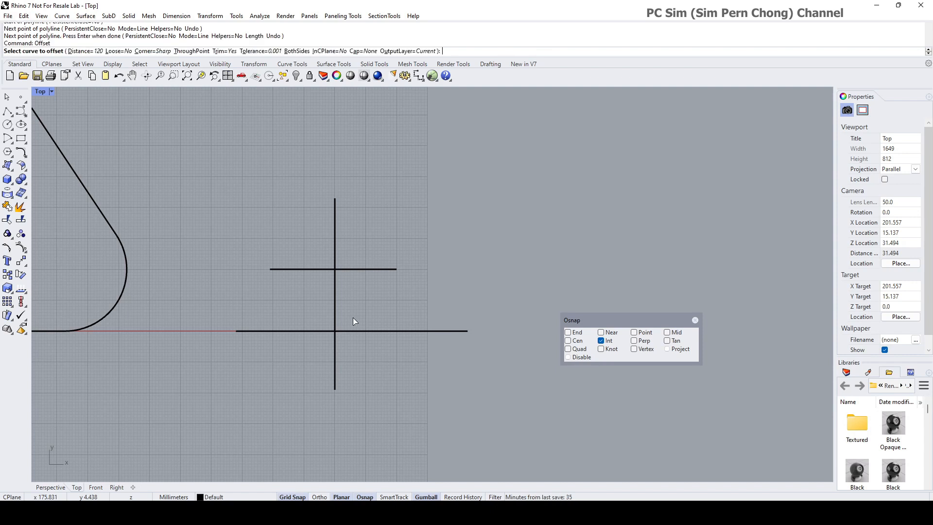
left_click(85, 51)
type("12")
key("Return")
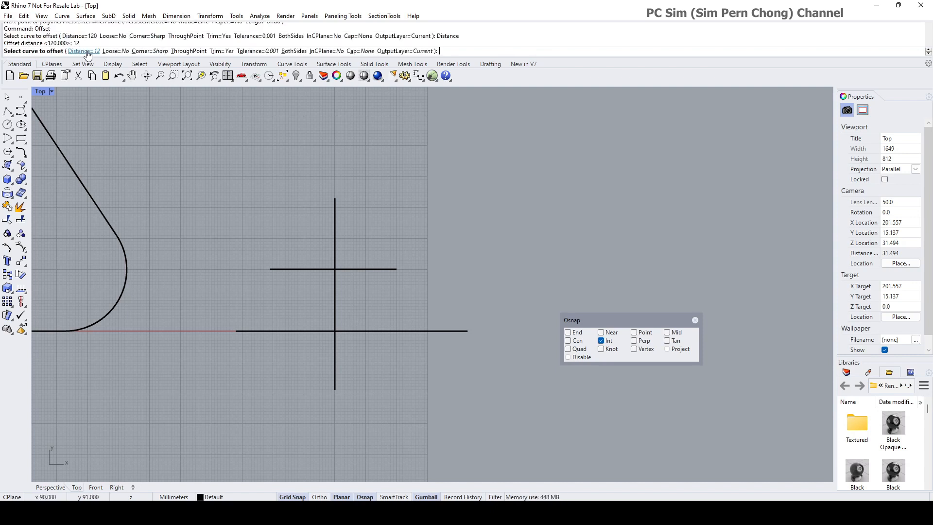
left_click(335, 328)
left_click(319, 319)
key("Return")
left_click(334, 316)
left_click(345, 312)
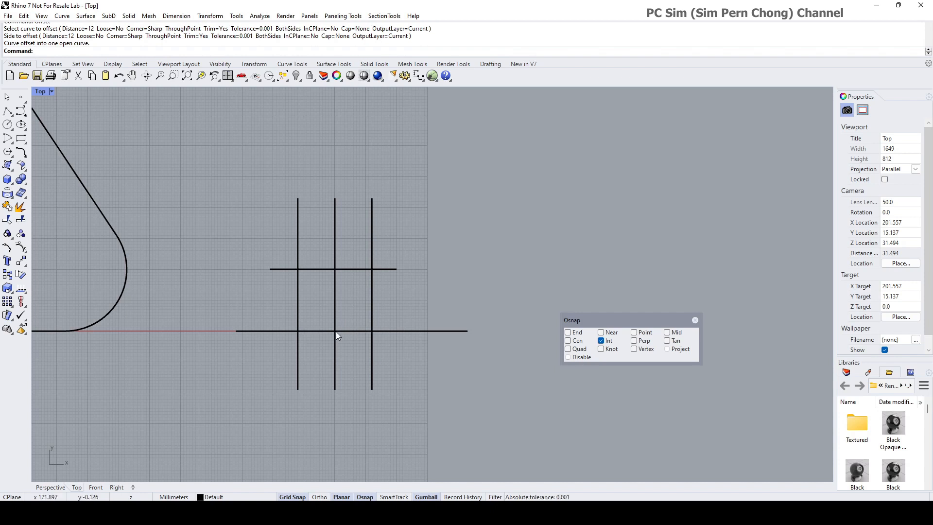
- Draw a polyline from the outer vertical lines' crossings on the X axis up to the centre line's crossing with the upper horizontal line
left_click(7, 112)
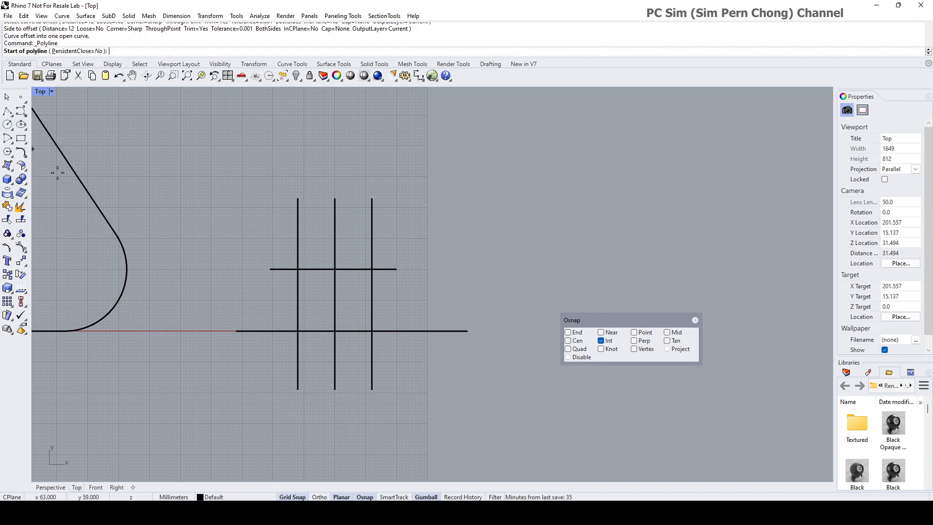
left_click(297, 331)
left_click(335, 269)
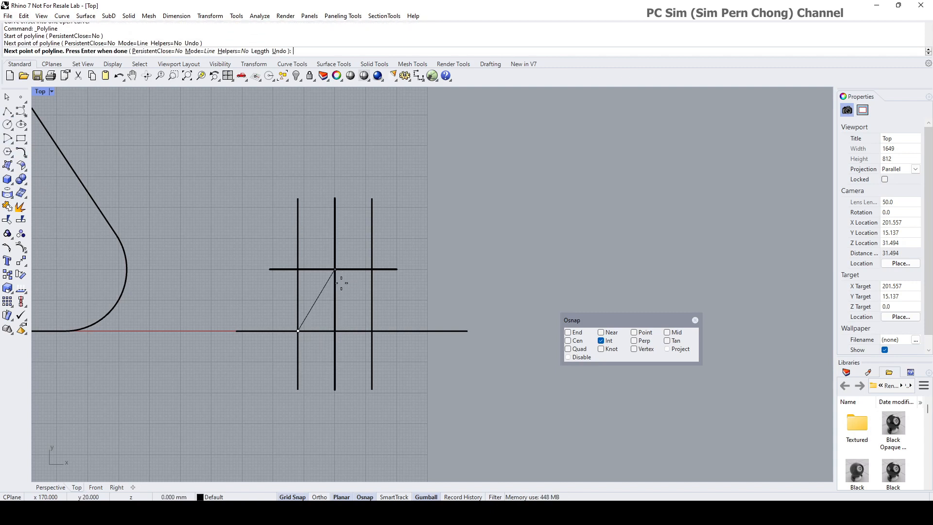
left_click(372, 331)
key("Return")
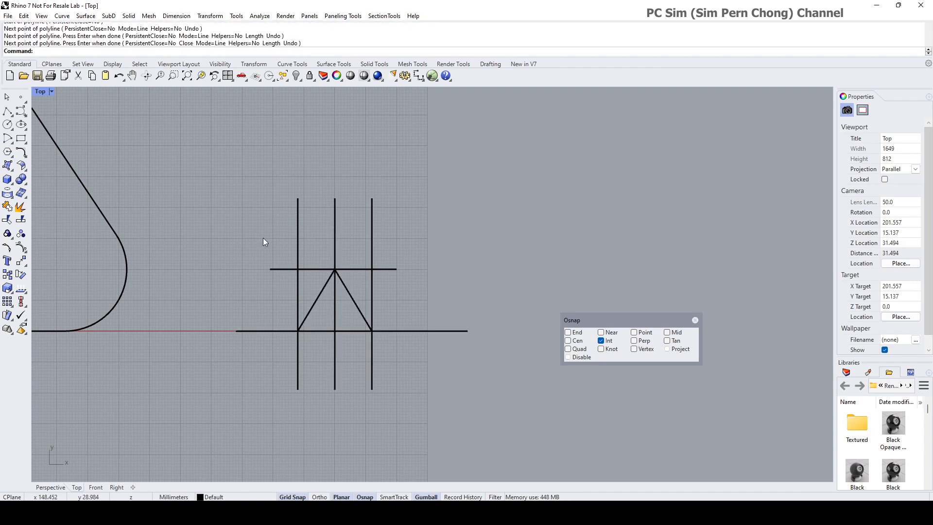
- Trim off both ends of the X-axis line outside the small triangle, using all six selected curves as cutters
left_click_drag(209, 164, 501, 423)
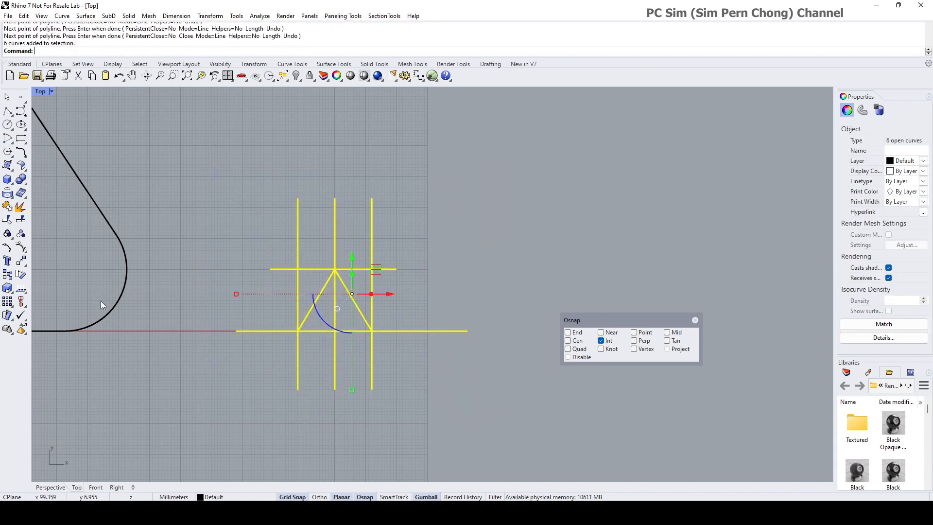
left_click(7, 219)
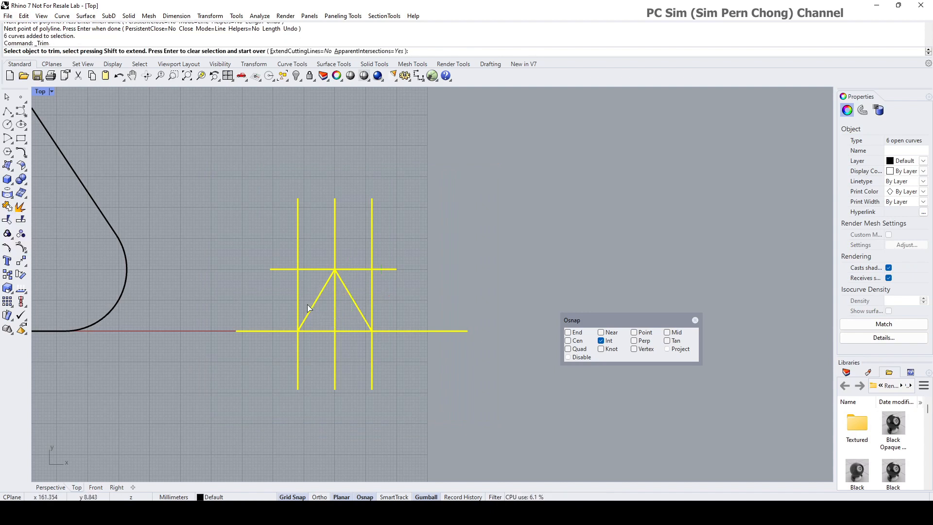
left_click(284, 331)
left_click(410, 331)
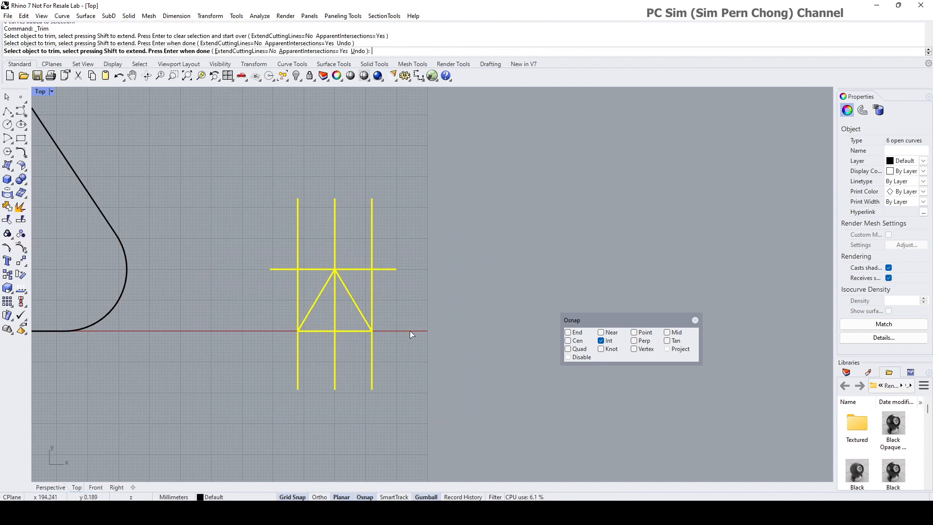
key("Return")
- Delete the upper horizontal and the three vertical construction lines, leaving only the small triangle
left_click_drag(369, 262, 363, 277)
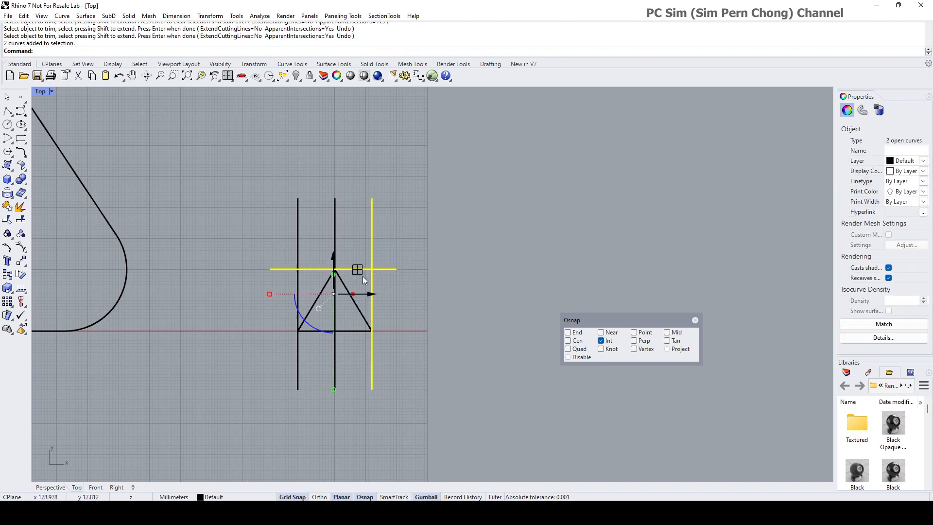
key("Delete")
left_click_drag(350, 233, 276, 243)
key("Delete")
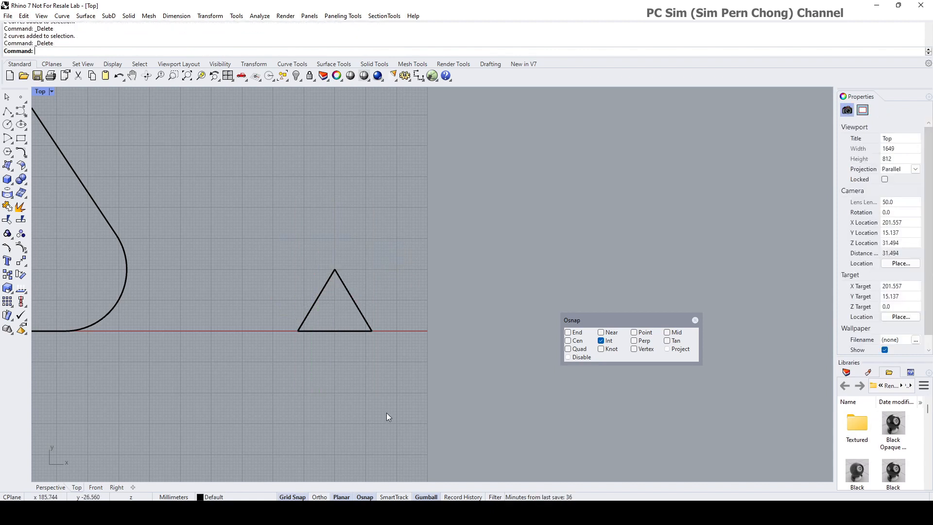
- Join the small triangle's base line and polyline into one closed curve
right_click_drag(360, 379, 353, 372)
left_click_drag(271, 229, 429, 389)
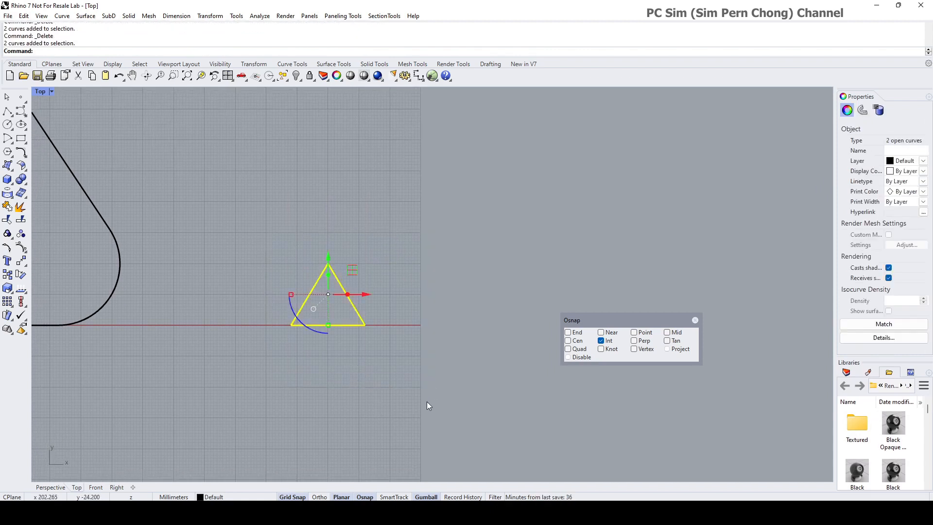
left_click(7, 179)
scroll(183, 224, "down", 3)
right_click_drag(185, 224, 429, 342)
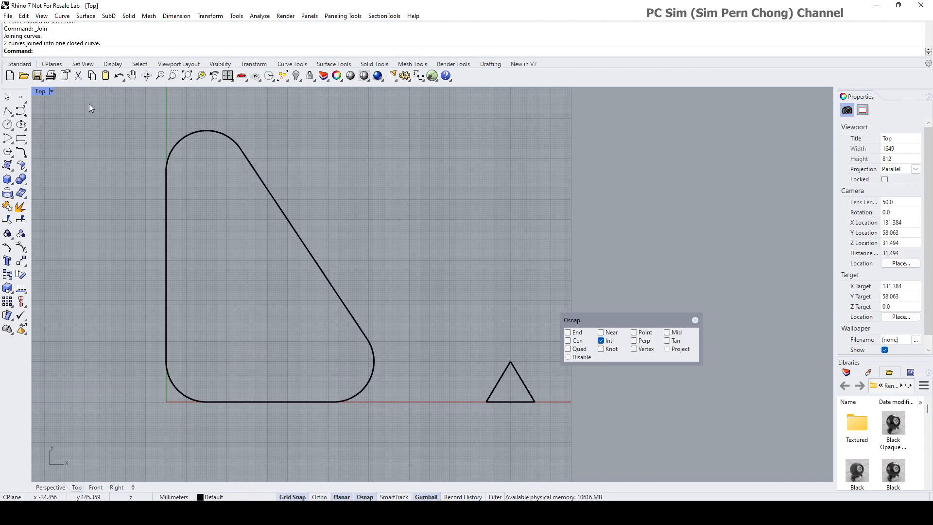
- Switch from the Top view to a maximized Perspective view and enable the End object snap
double_click(39, 91)
double_click(451, 93)
right_click_drag(450, 93, 471, 338)
left_click_drag(595, 319, 654, 309)
left_click(627, 322)
mouse_move(374, 279)
right_mouse_down()
mouse_move(381, 273)
mouse_move(414, 290)
mouse_move(357, 277)
right_mouse_up()
- Start orienting the small triangle perpendicular to a curve, enabling the Mid snap to set its base edge's midpoint as base point
left_click(21, 262)
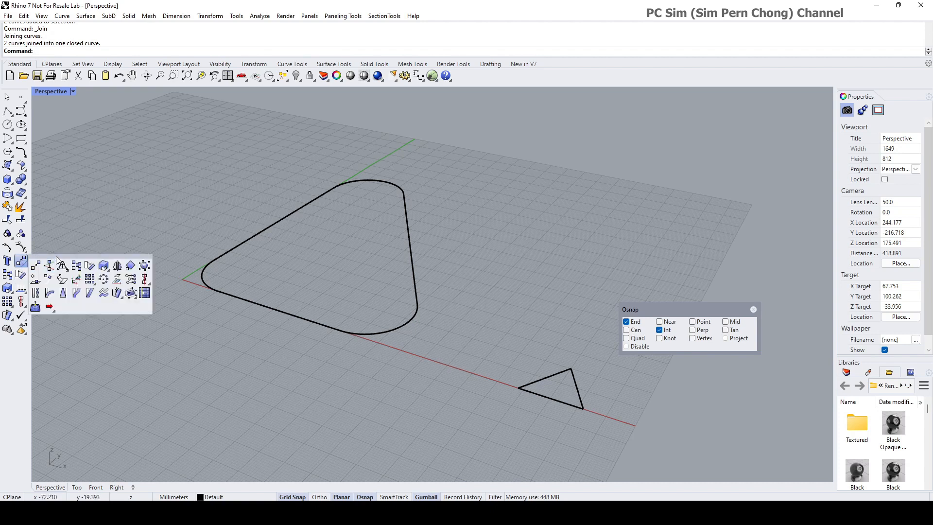
left_click_drag(50, 257, 70, 254)
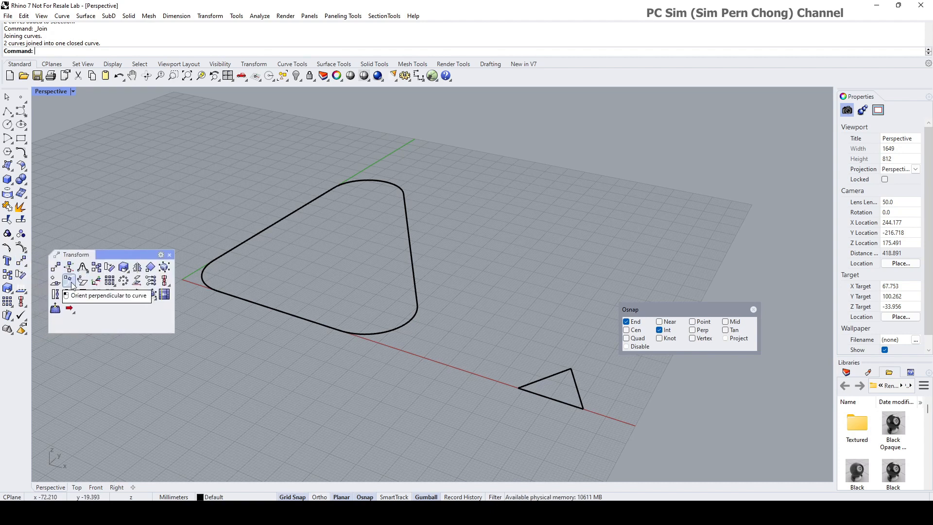
left_click_drag(111, 257, 582, 175)
right_click_drag(489, 291, 352, 295)
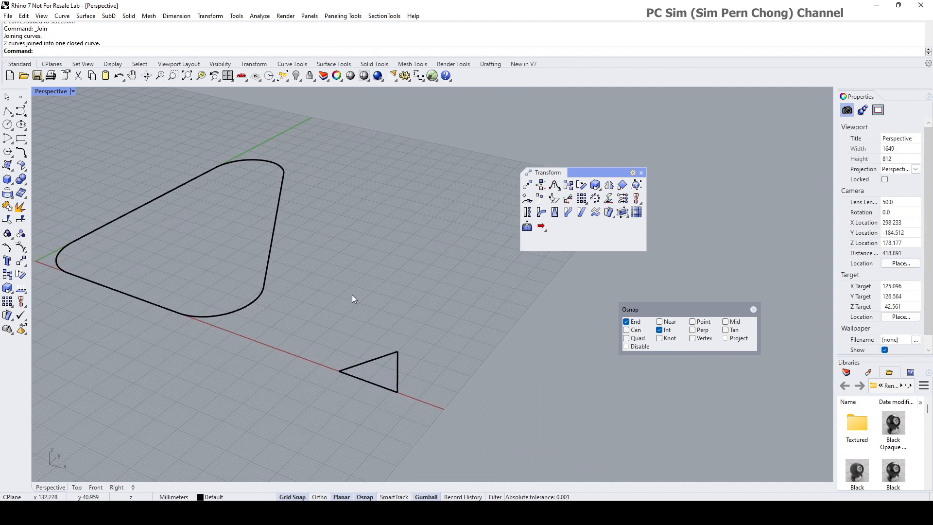
left_click(540, 199)
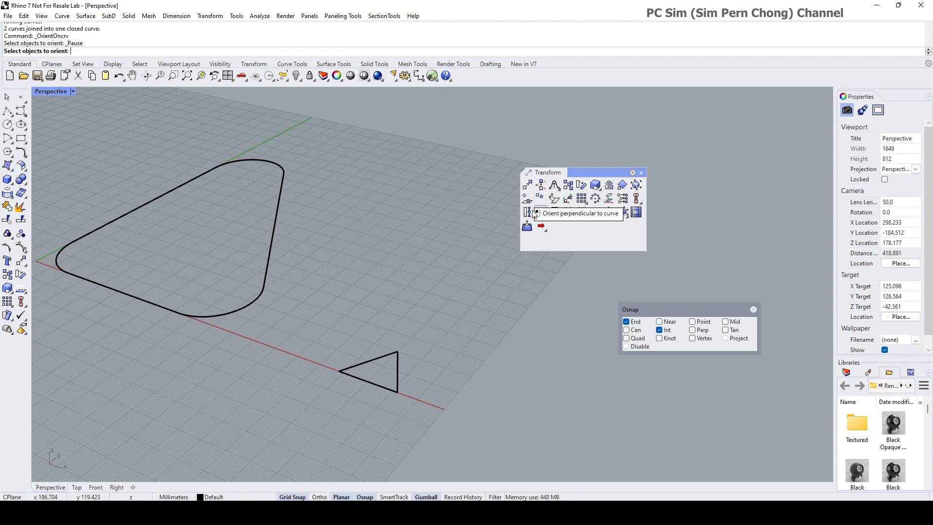
left_click(380, 360)
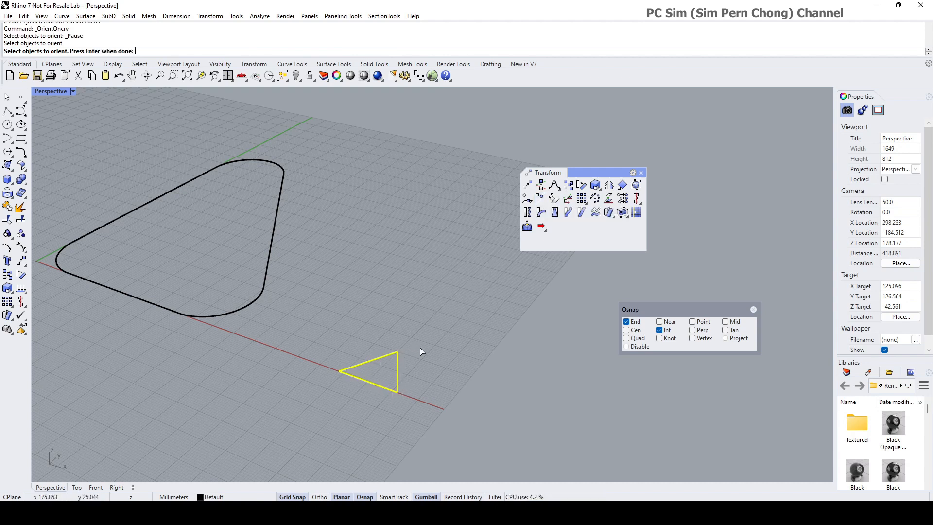
key("Return")
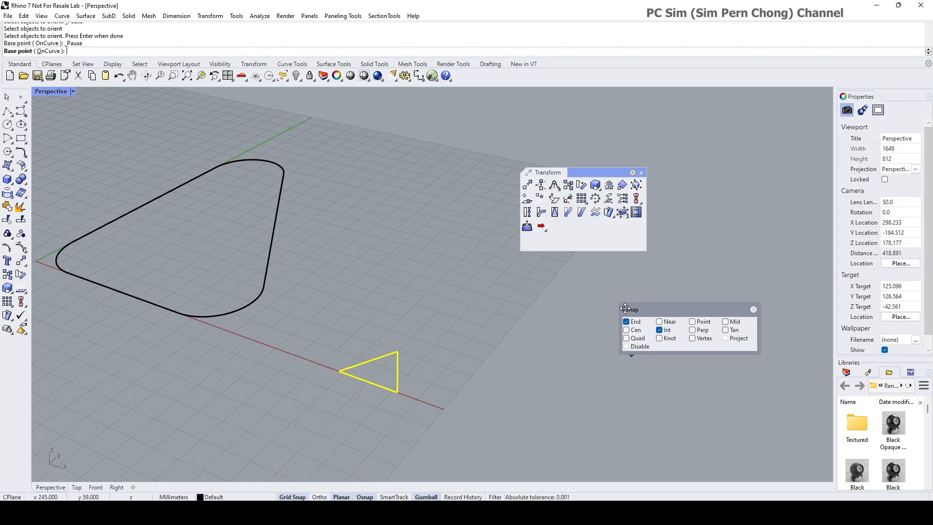
left_click(726, 323)
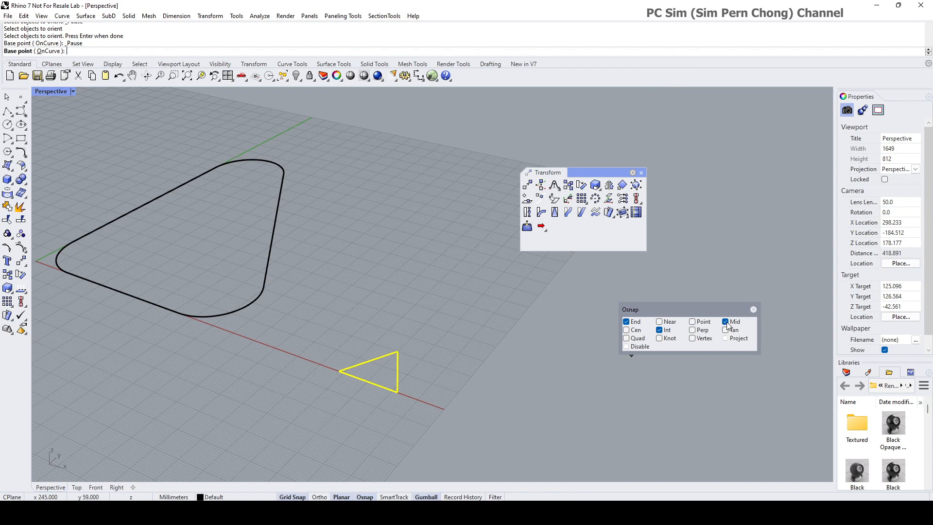
left_click(370, 382)
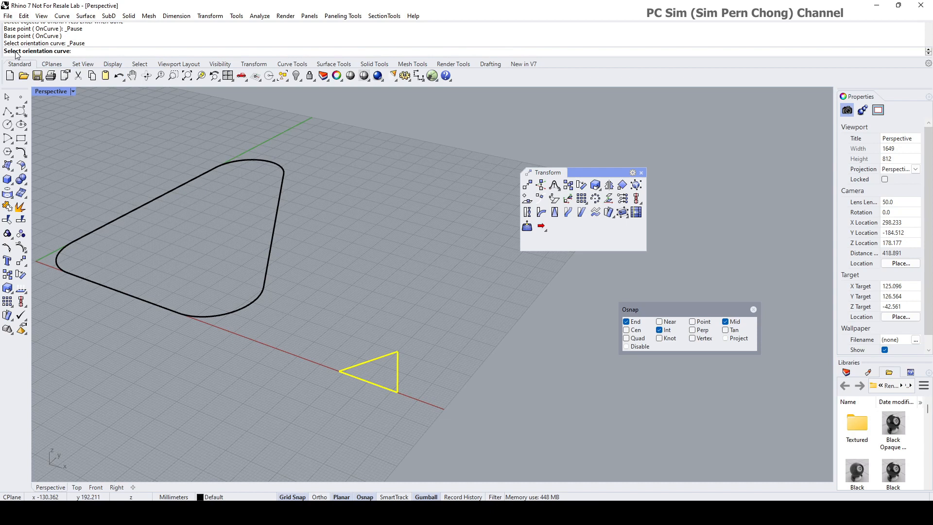
- Place the small triangle perpendicular to the large rounded curve, at a point along its slanted side
left_click(267, 247)
right_click_drag(277, 208, 240, 227)
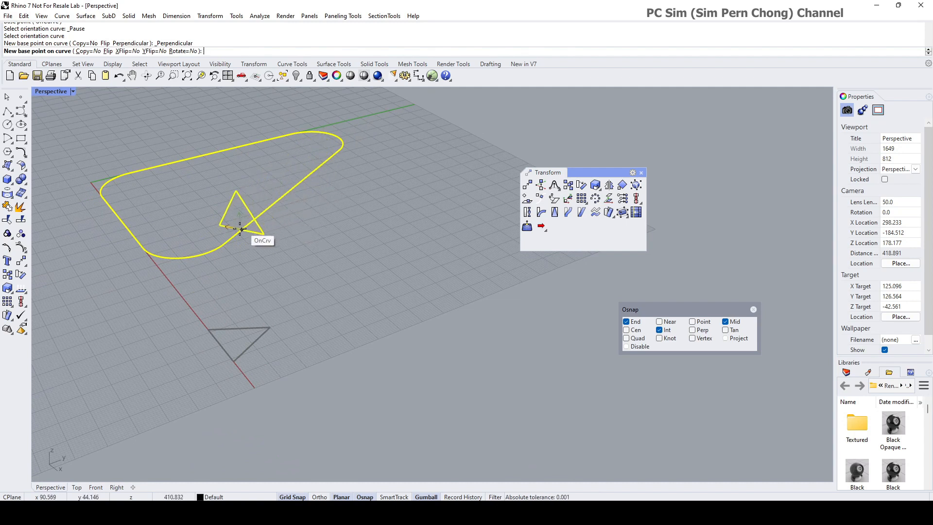
left_click(283, 197)
right_click_drag(284, 220, 342, 253)
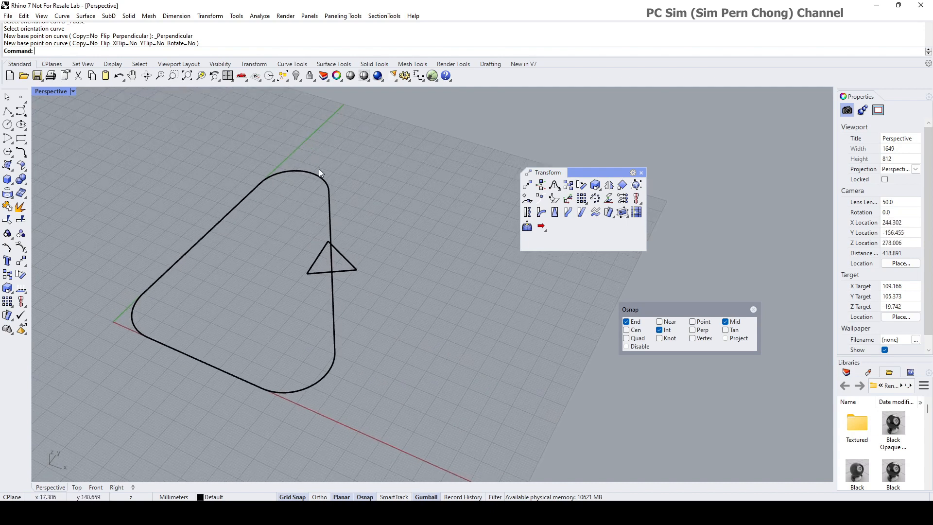
- Sweep the small triangle along the large rounded curve with Sweep 1 Rail, keeping the default seam and options
right_click_drag(258, 344, 274, 276)
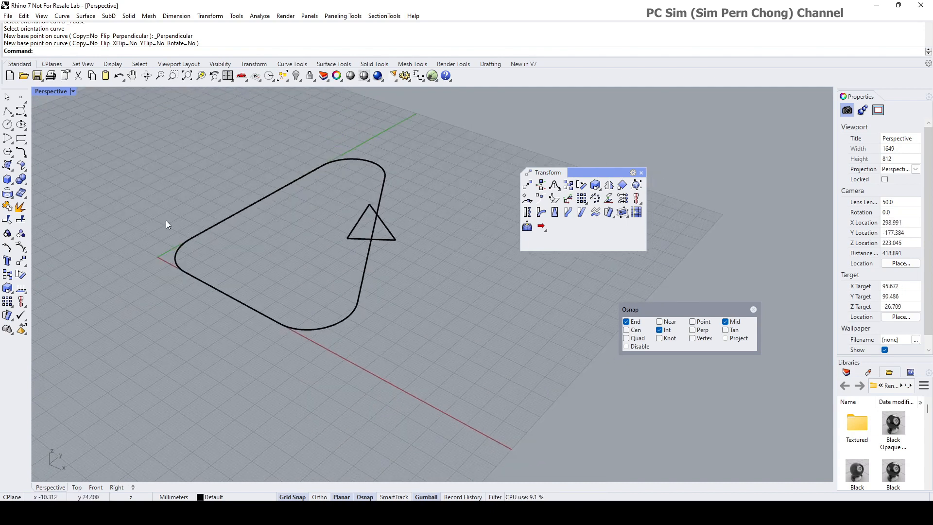
left_click(9, 168)
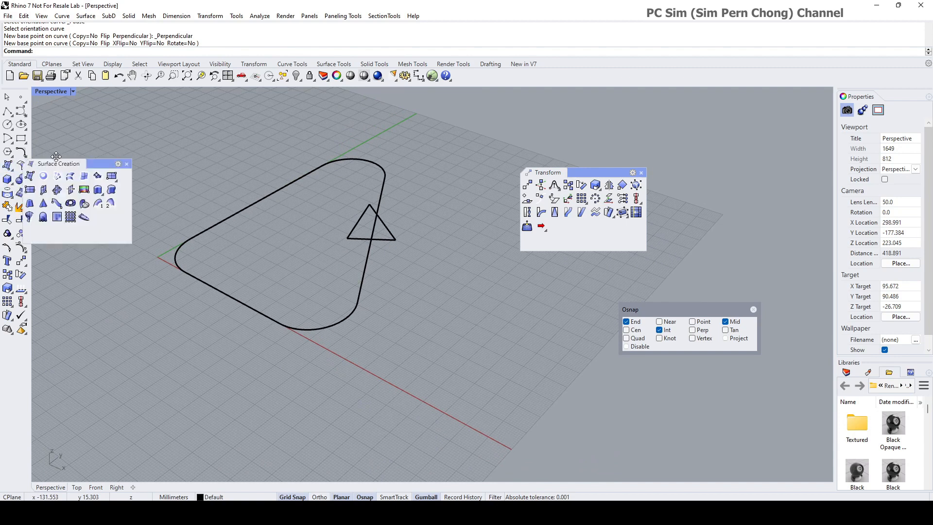
left_click_drag(80, 168, 88, 132)
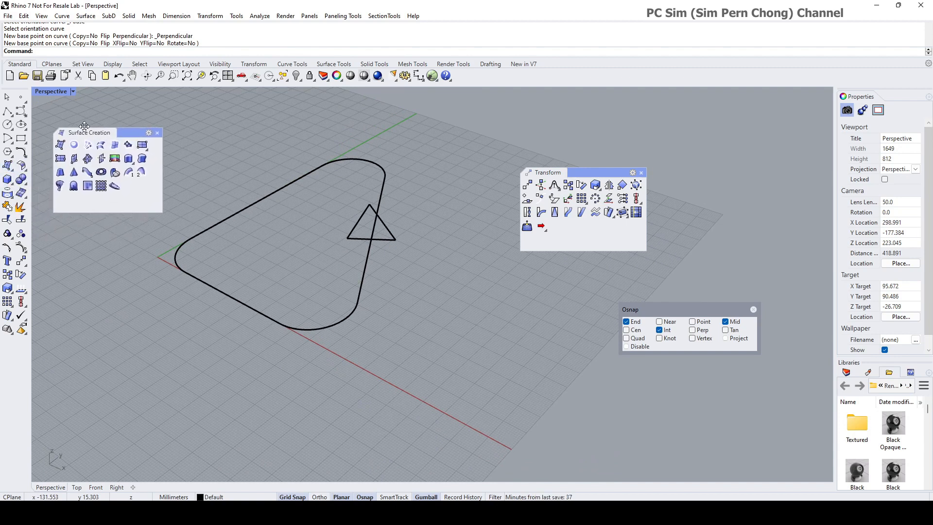
left_click(116, 172)
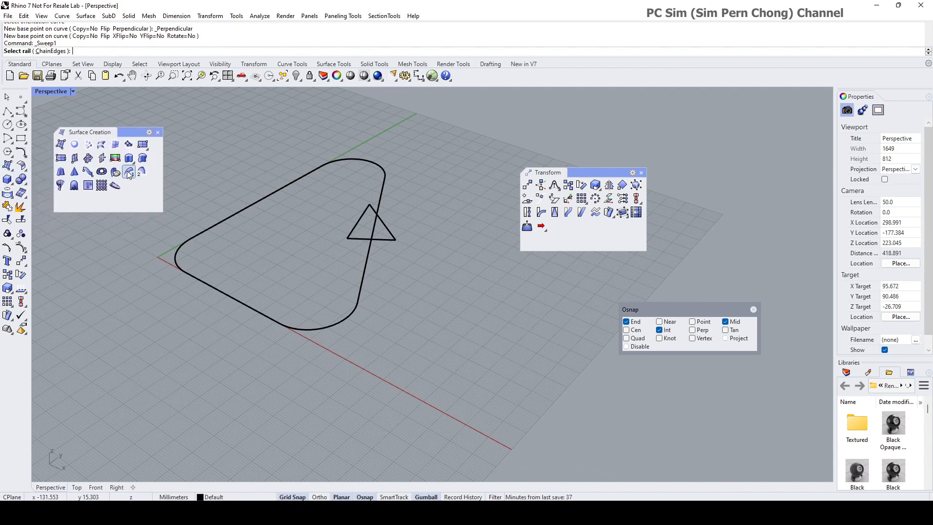
left_click(288, 329)
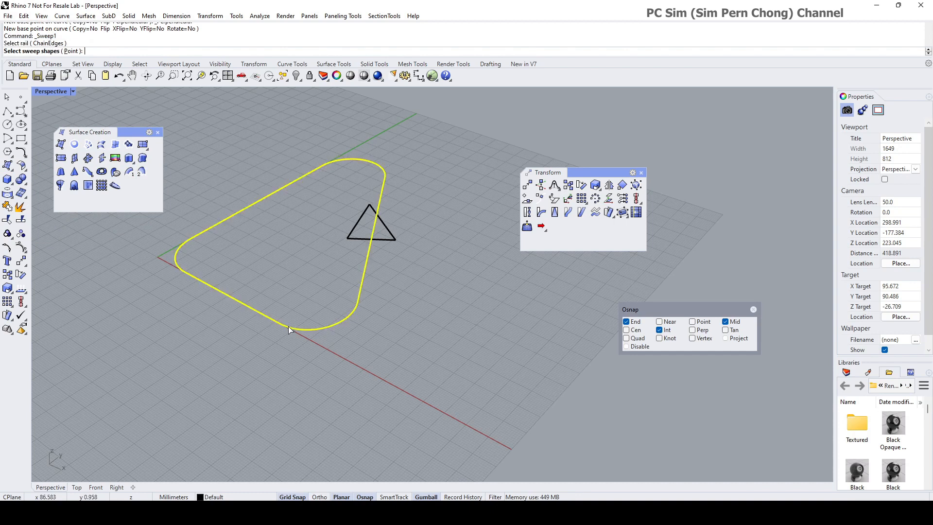
left_click(395, 242)
key("Return")
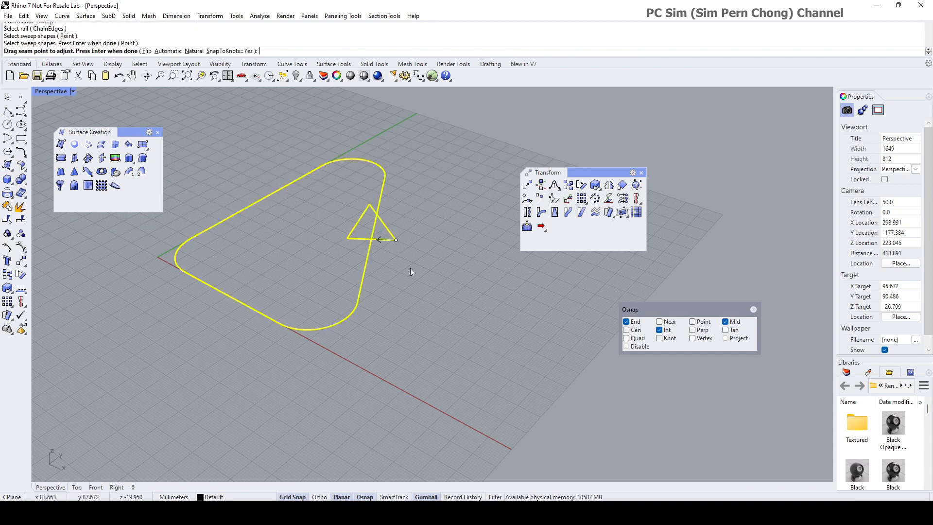
key("Return")
right_click_drag(410, 272, 381, 315)
left_click(619, 359)
right_click_drag(491, 348, 400, 306)
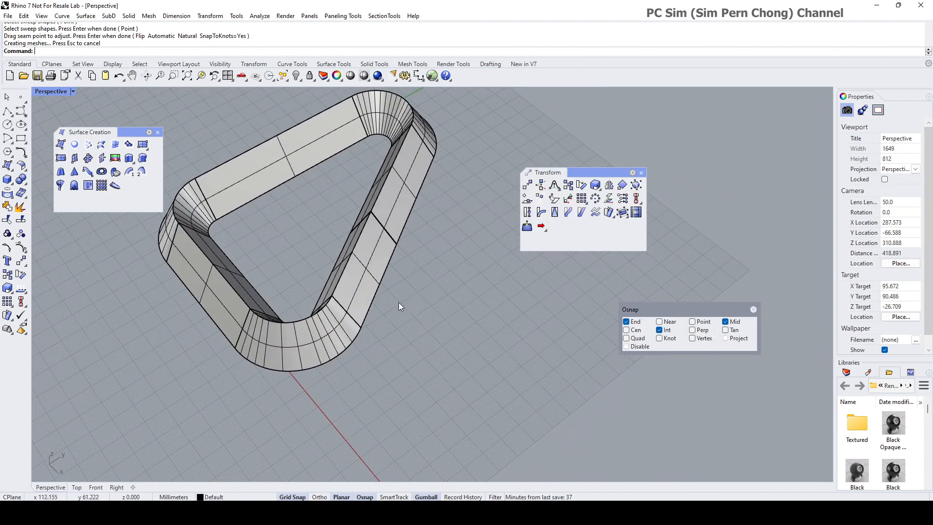
- Turn off the surface isocurves of the swept solid, close the Transform palette and deselect the solid
left_click(372, 291)
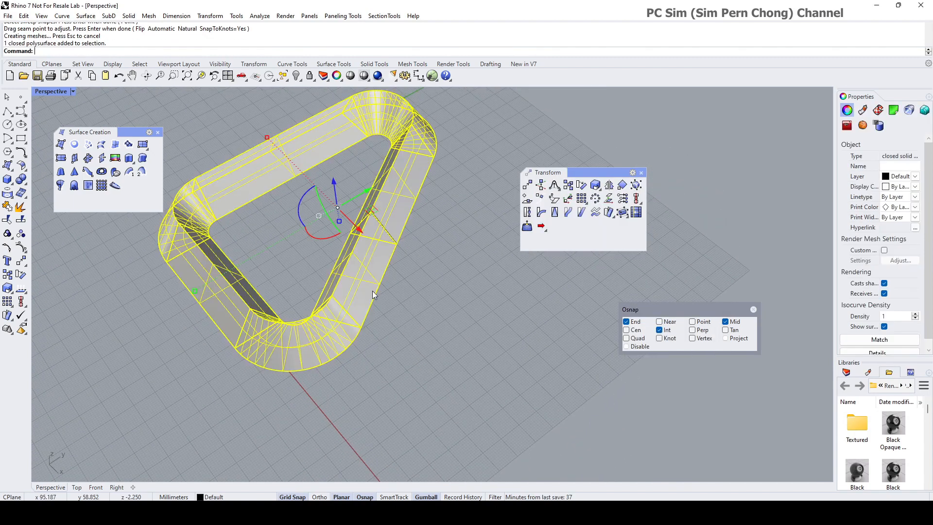
left_click(885, 327)
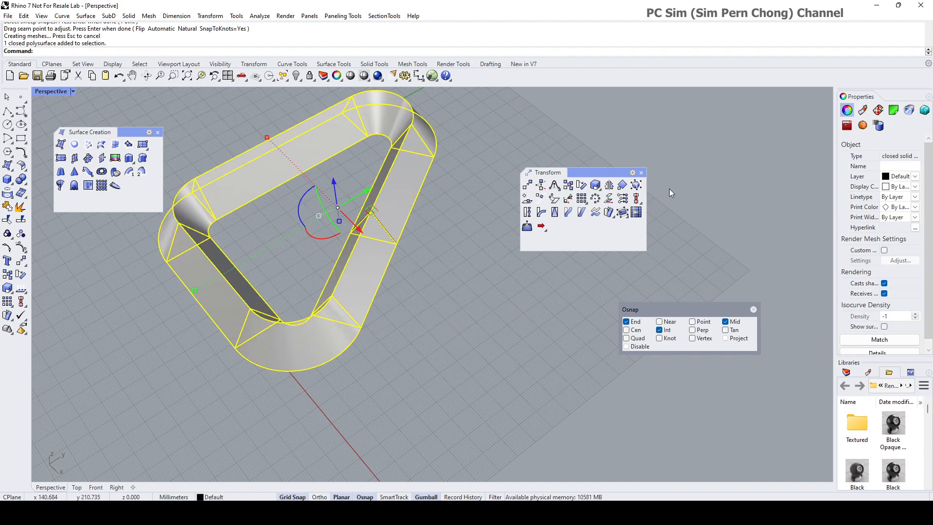
left_click(641, 173)
left_click(506, 230)
- Move the Osnap palette aside and close the Surface Creation palette
right_click_drag(507, 229, 540, 189)
left_click_drag(679, 309, 708, 310)
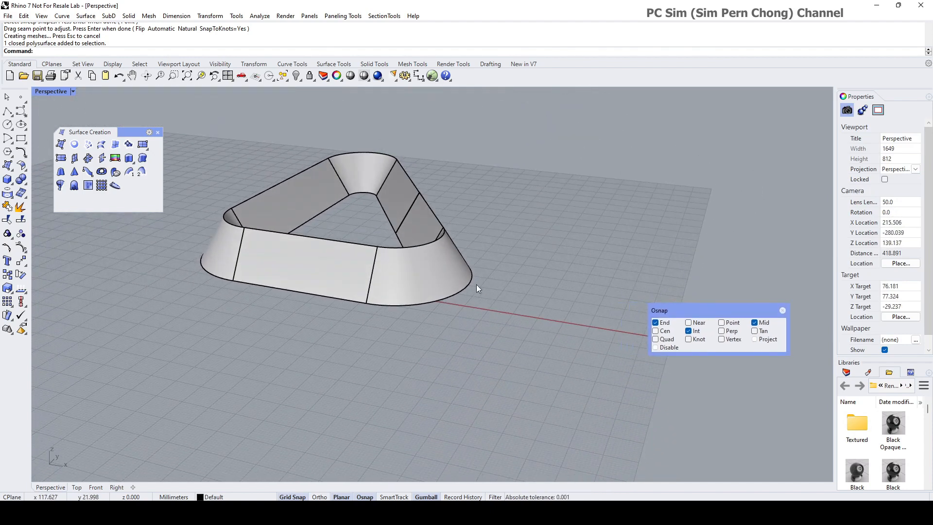
right_click_drag(450, 292, 461, 337, "shift")
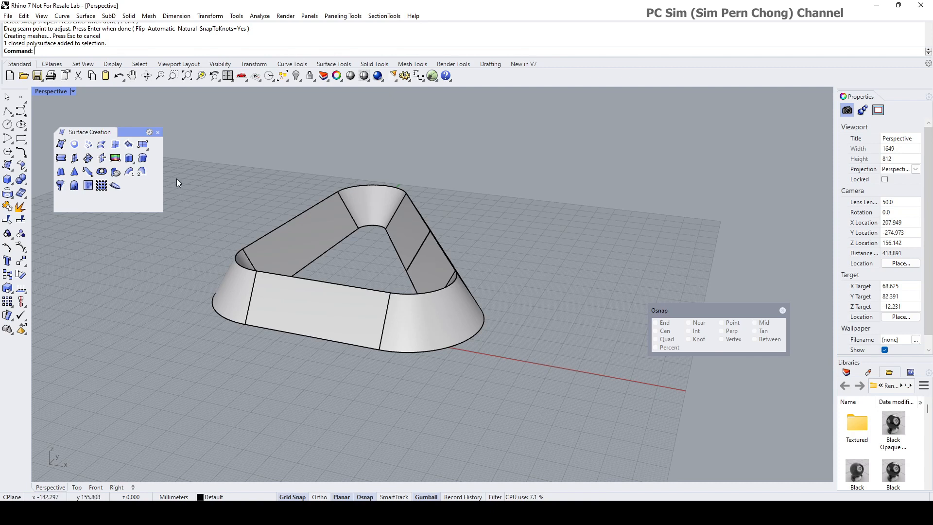
left_click(157, 132)
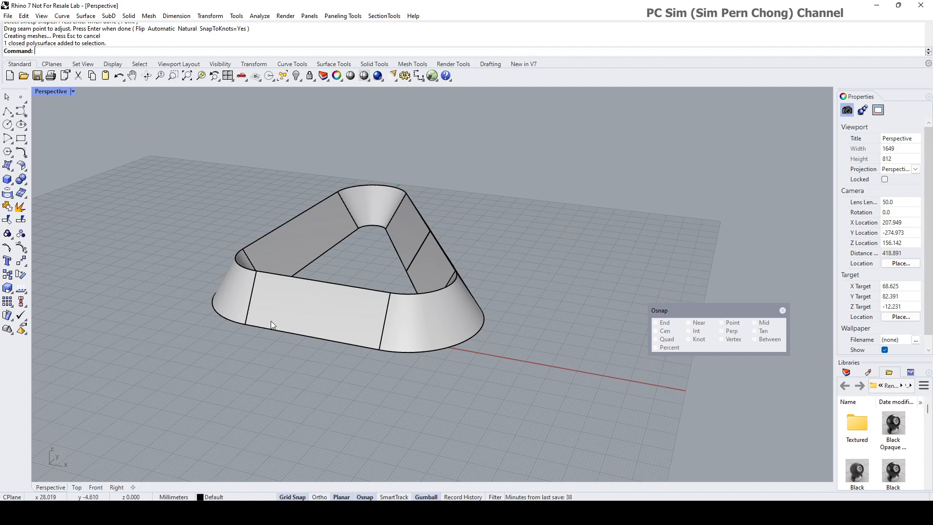
- Restore the four-viewport layout and set the Front view to Shaded display, with the ring in view
double_click(54, 92)
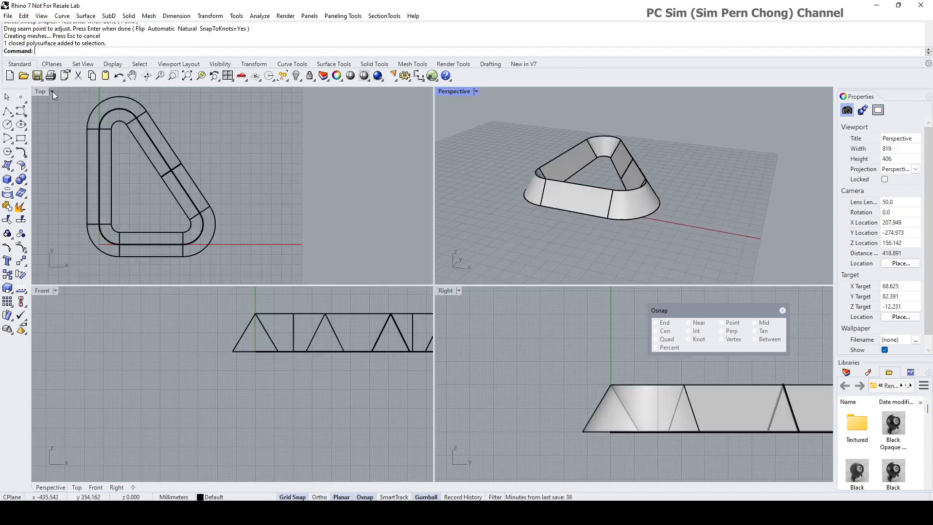
right_click_drag(274, 385, 199, 429)
left_click(42, 290)
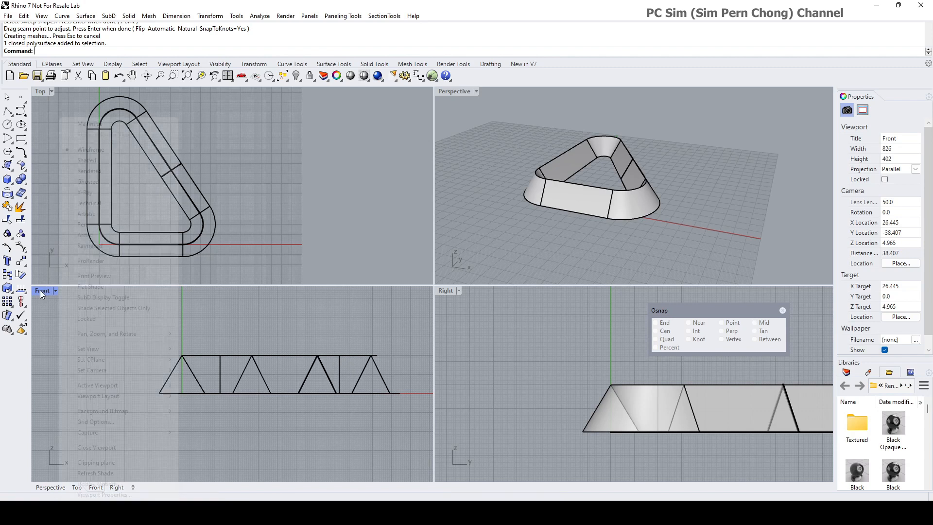
left_click(87, 161)
mouse_move(171, 376)
right_mouse_down()
mouse_move(117, 385)
mouse_move(129, 378)
mouse_move(114, 368)
right_mouse_up()
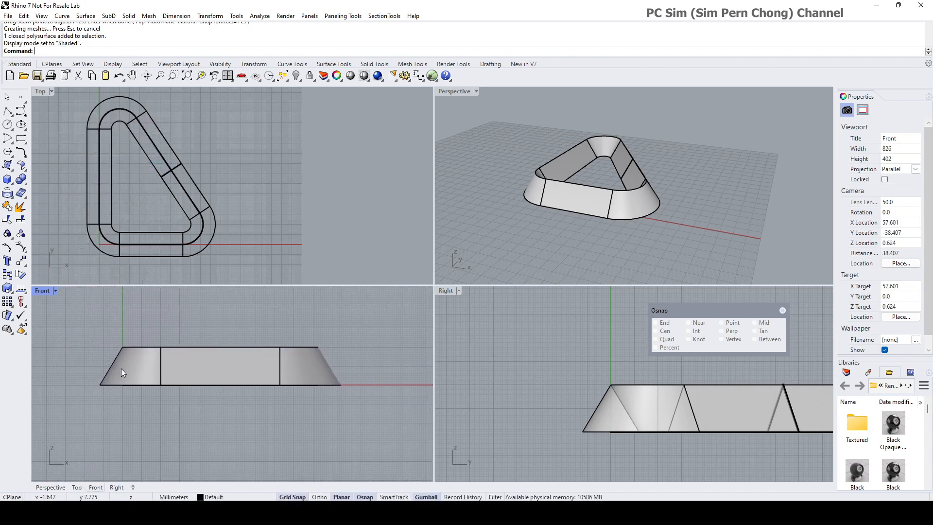
- Float the Curve From Object palette and choose the swept ring as the object for the Contour command
left_click(8, 194)
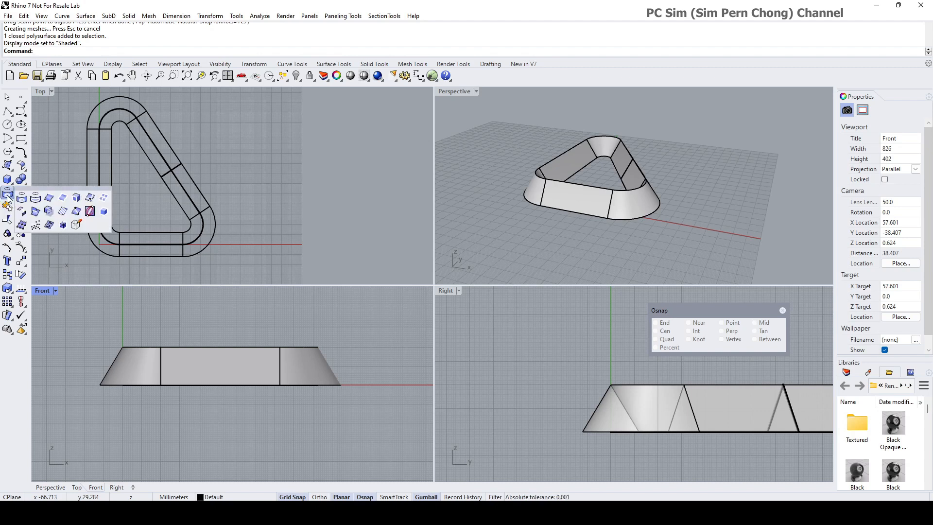
left_click_drag(33, 189, 76, 203)
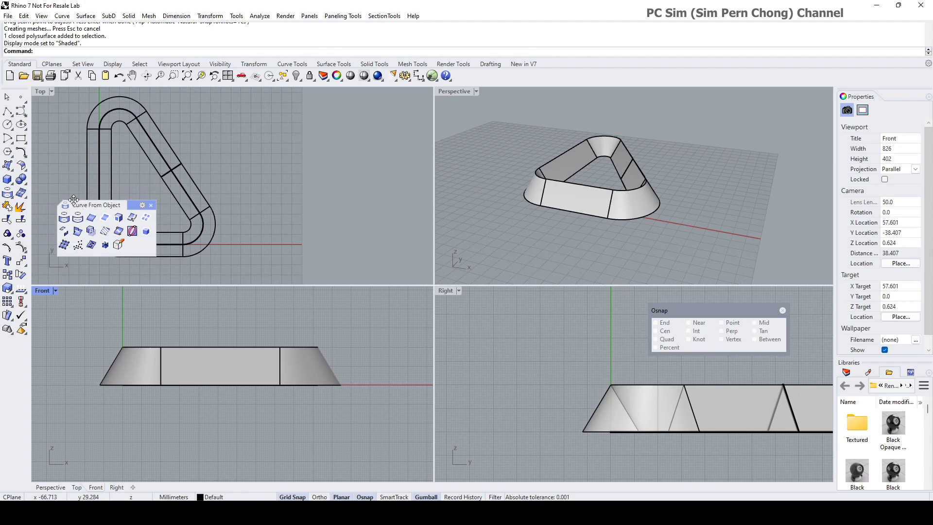
left_click(107, 231)
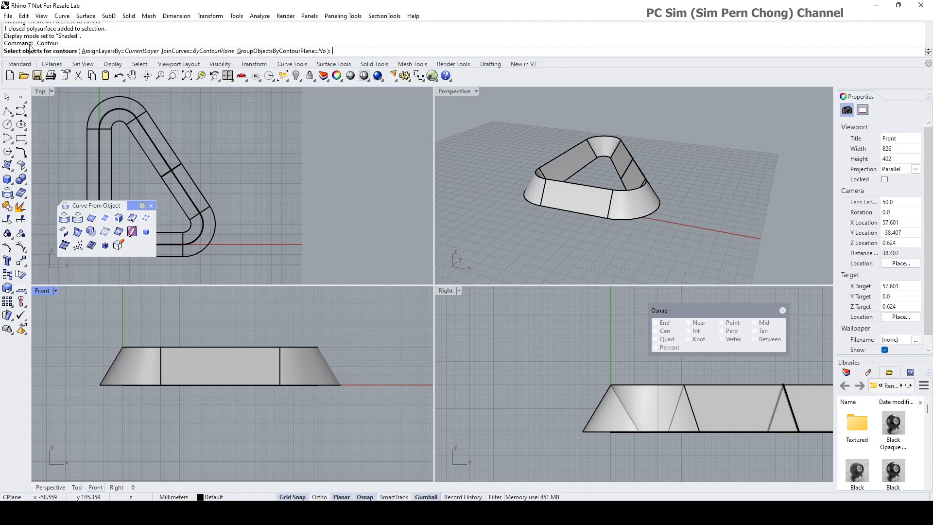
left_click(131, 380)
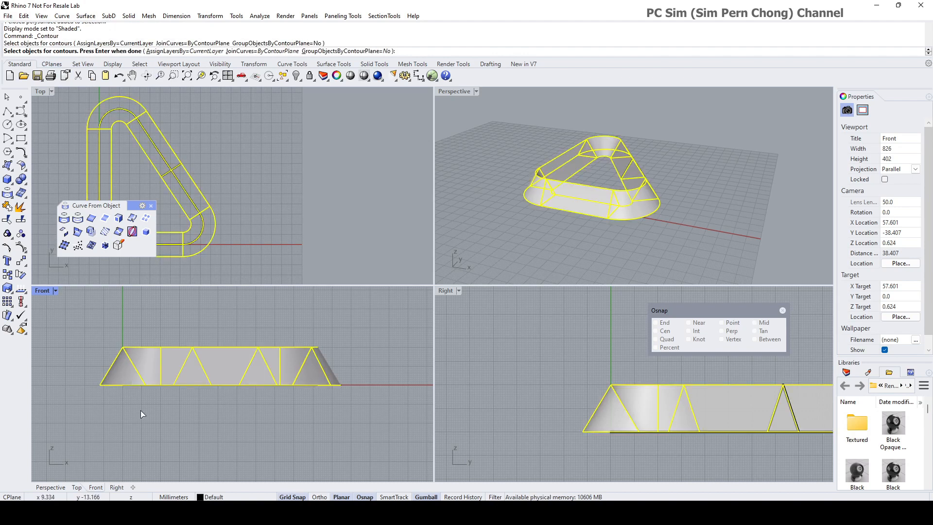
key("Return")
- Contour the ring from a base point at x -20, y 0 in the Front view, straight upward, at 2 mm spacing
right_click_drag(141, 410, 248, 402)
scroll(225, 377, "up", 4)
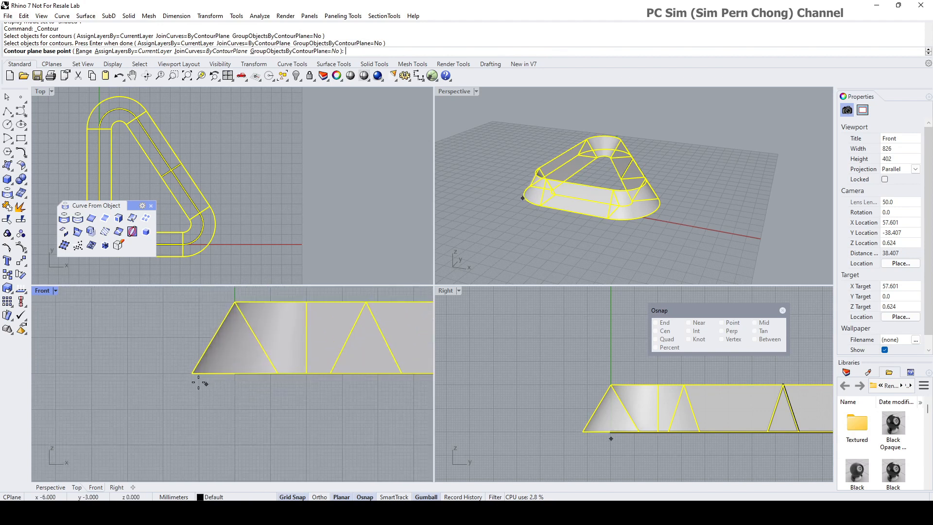
scroll(173, 376, "up", 2)
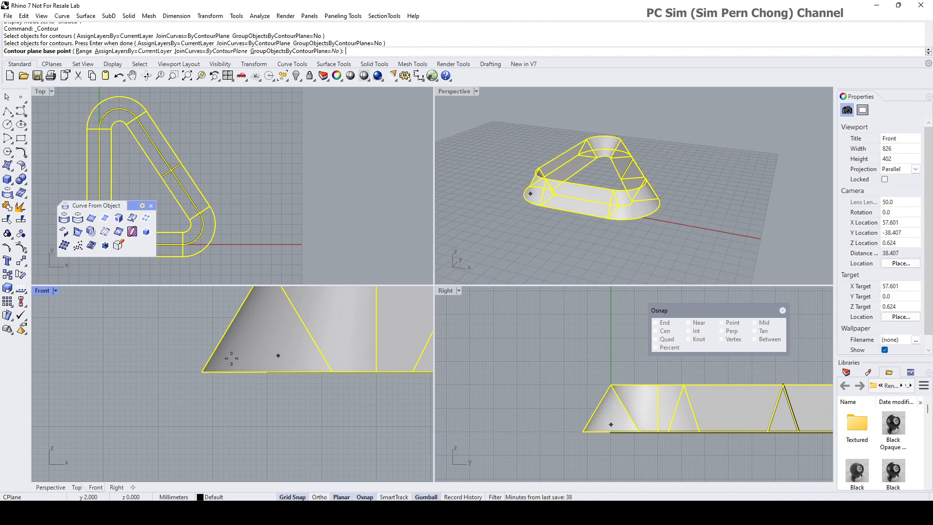
left_click(159, 372)
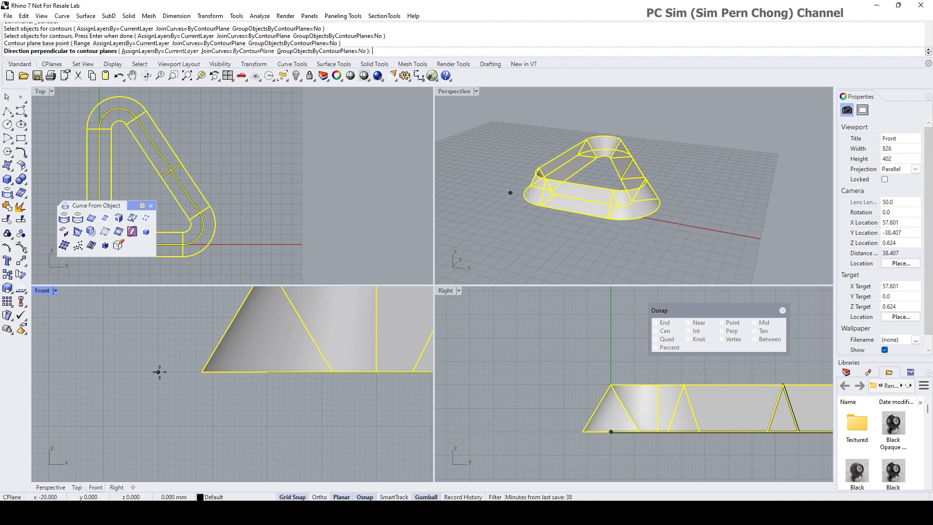
scroll(158, 372, "down", 4)
right_click_drag(159, 372, 163, 392)
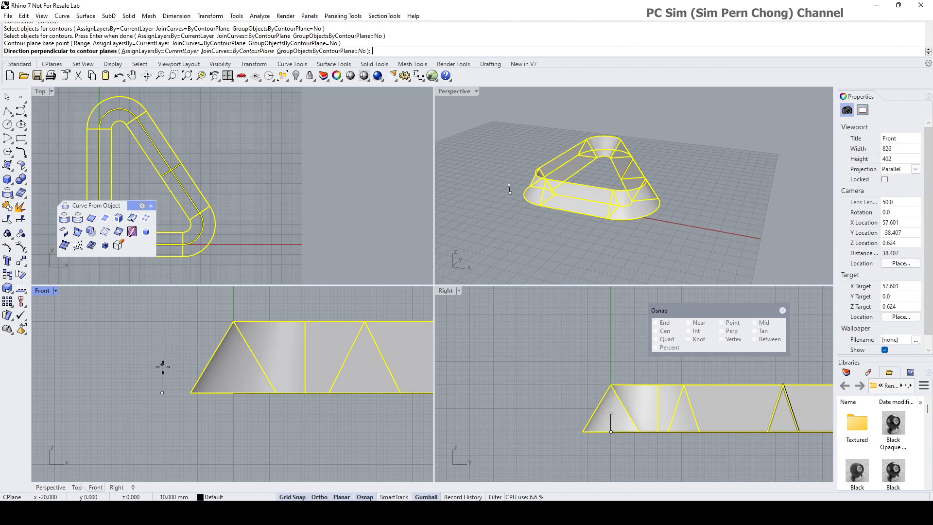
left_click(163, 310)
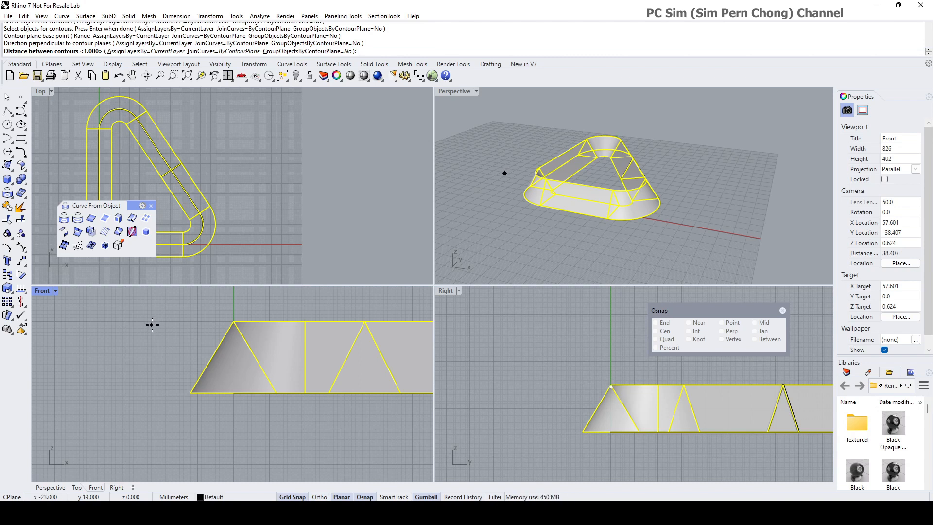
type("2")
key("Return")
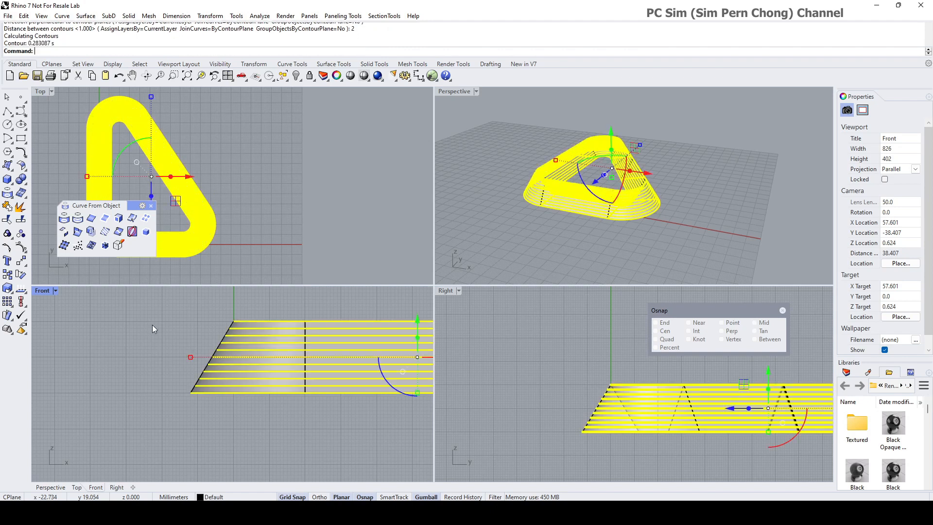
- Maximize the Perspective view and examine the contour curves around the ring
double_click(451, 91)
left_click(468, 272)
right_click_drag(468, 273, 466, 291)
scroll(375, 337, "up", 4)
right_click_drag(375, 337, 428, 335, "shift")
left_click(264, 319)
left_click(297, 344)
right_click_drag(330, 354, 283, 351)
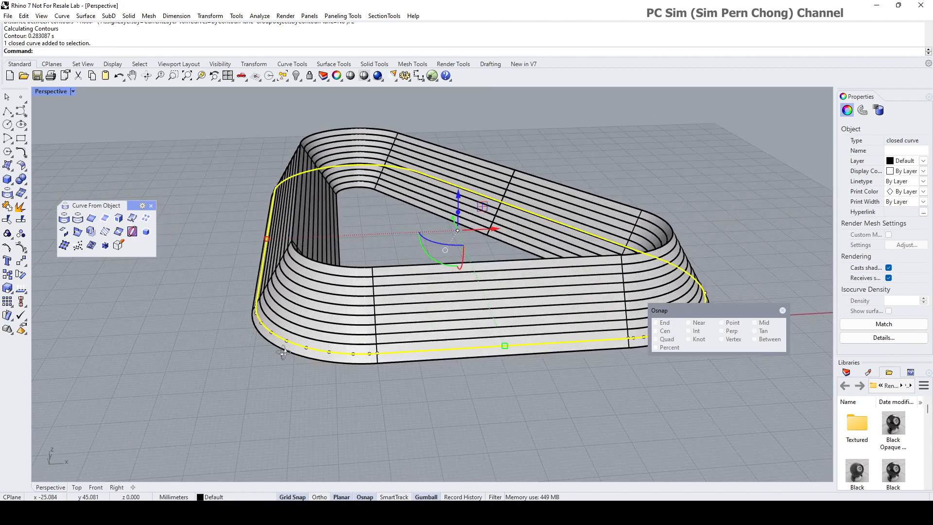
- Hide the swept ring solid and move the Osnap palette clear of the model
left_click(247, 288)
scroll(257, 294, "up", 3)
left_click(274, 295)
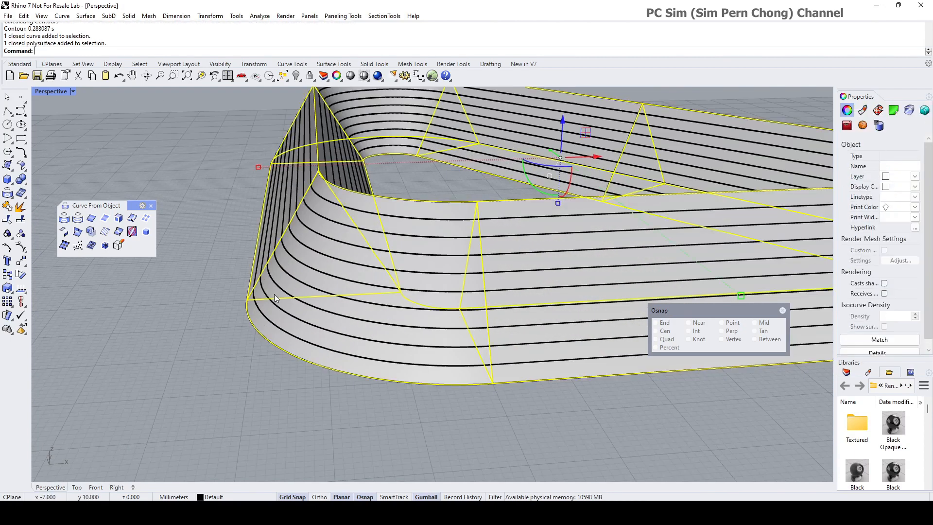
scroll(340, 316, "down", 4)
right_click_drag(335, 331, 362, 327)
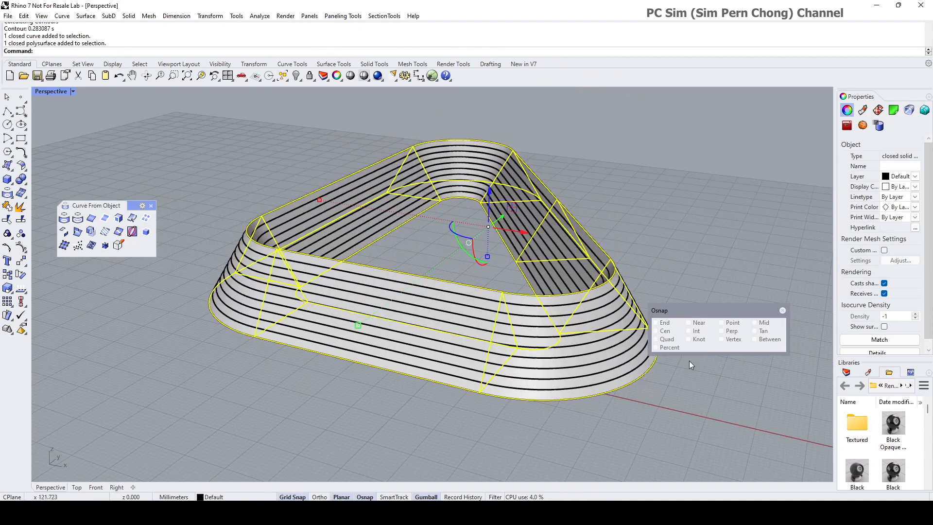
left_click_drag(680, 310, 683, 211)
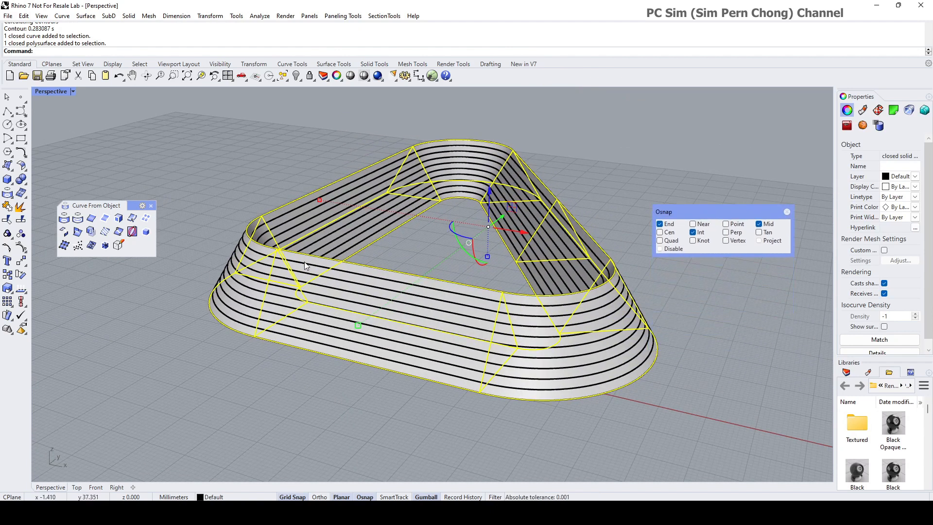
left_click(298, 75)
- Hide the large rounded rail curve used for the sweep, picking it from below the model
scroll(335, 247, "up", 5)
right_click_drag(334, 246, 322, 166)
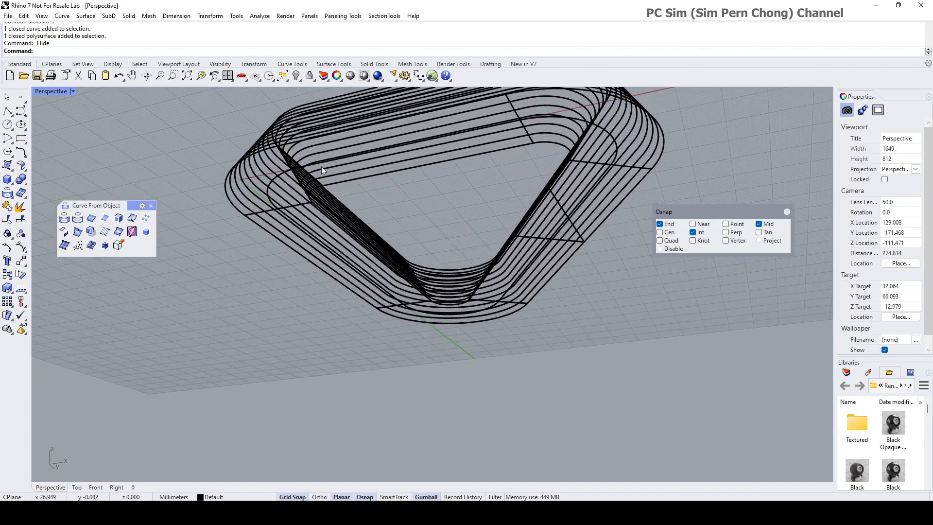
left_click(271, 189)
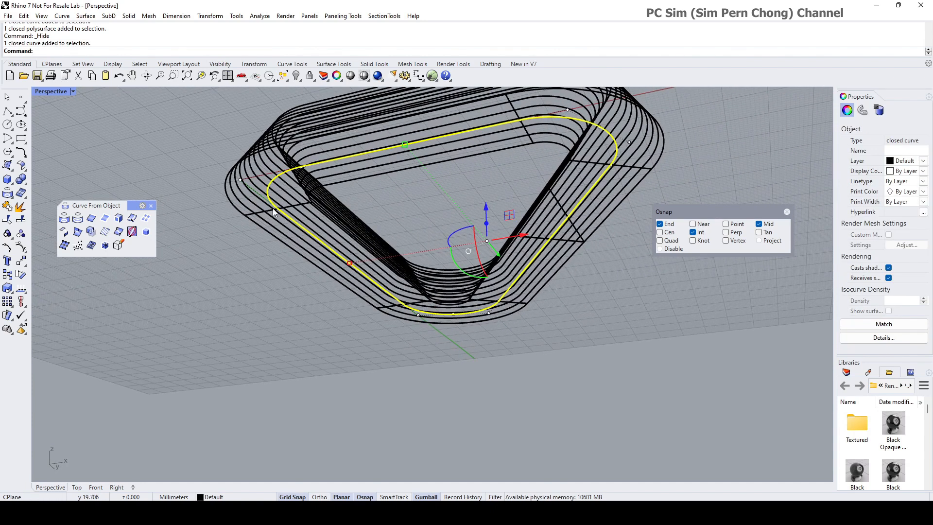
left_click(297, 76)
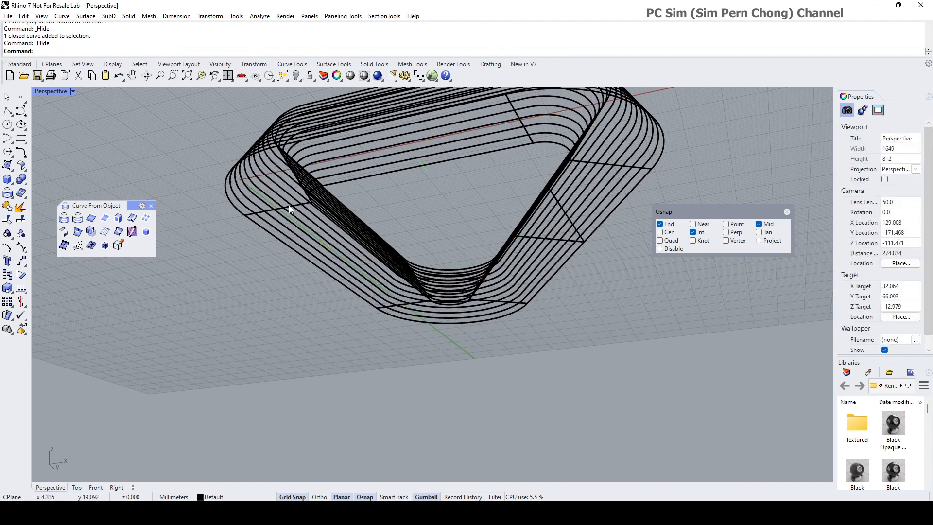
- Hide the triangular sweep profile and five of the short straight curves crossing the contours at the base of the ring
left_click(289, 205)
left_click(336, 230)
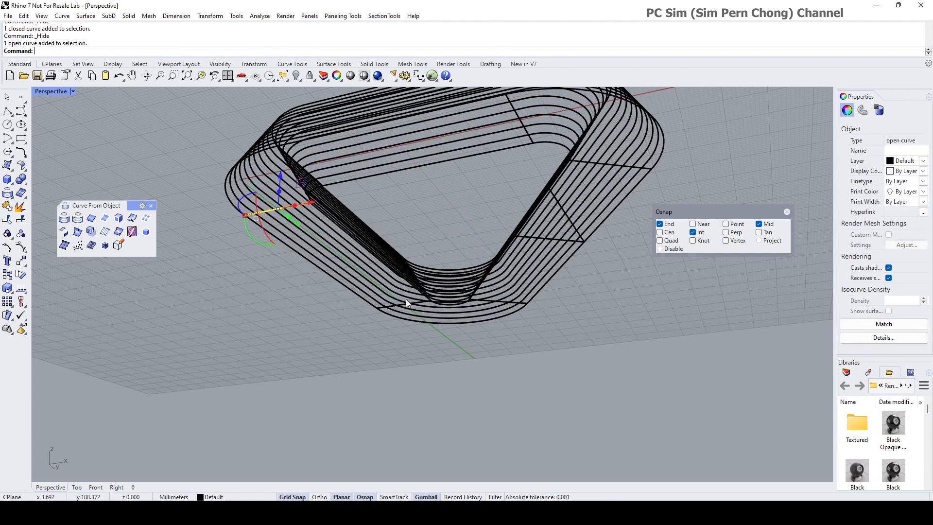
scroll(424, 311, "up", 5)
left_click(363, 346, "shift")
left_click(460, 347, "shift")
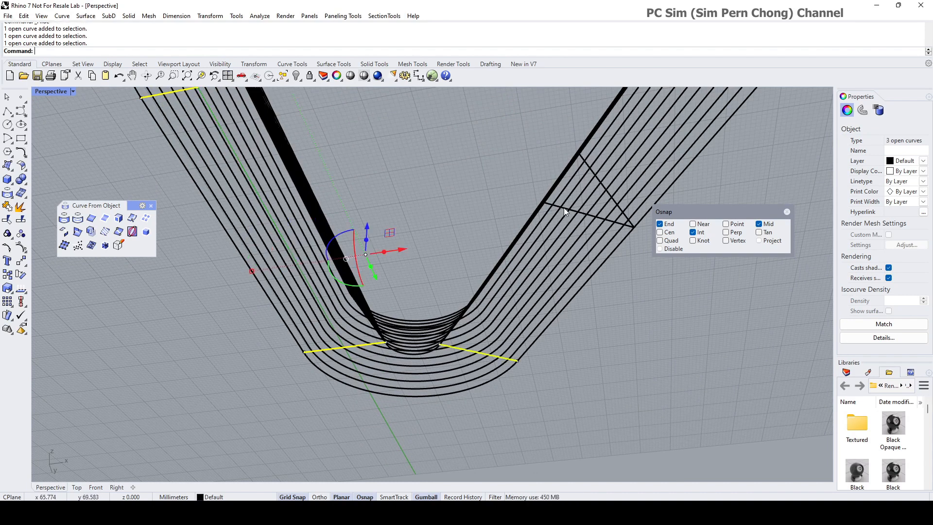
left_click(564, 208, "shift")
left_click(597, 238)
scroll(550, 267, "down", 5)
right_click_drag(549, 267, 466, 185)
scroll(450, 165, "up", 8)
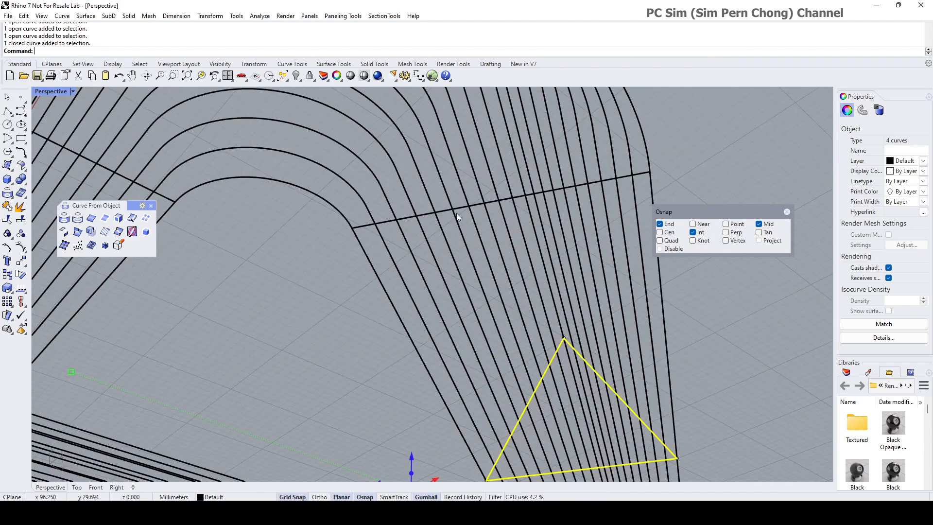
left_click(456, 212, "shift")
scroll(456, 209, "down", 4)
left_click(299, 194, "shift")
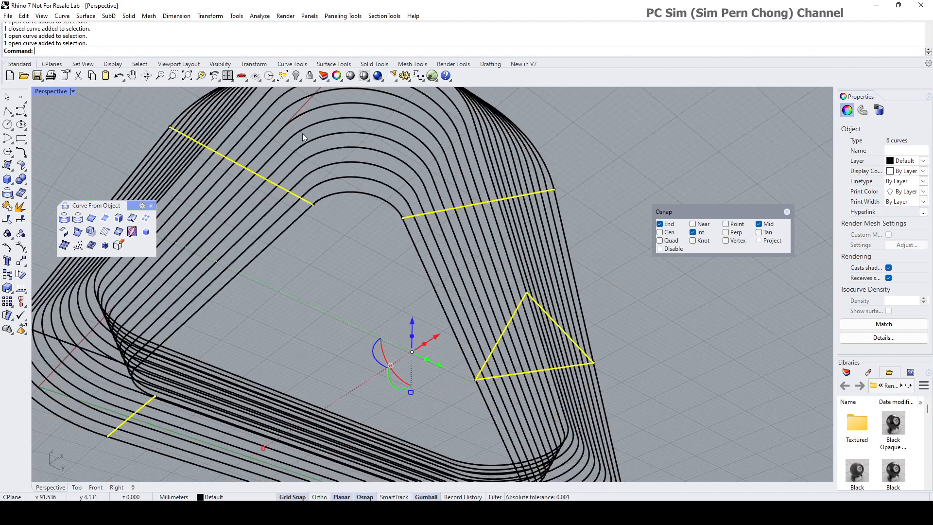
left_click(296, 75)
- Hide the two remaining open straight curves so that only the closed contour loops are shown
scroll(279, 294, "up", 3)
scroll(280, 294, "up", 2)
left_click(229, 302)
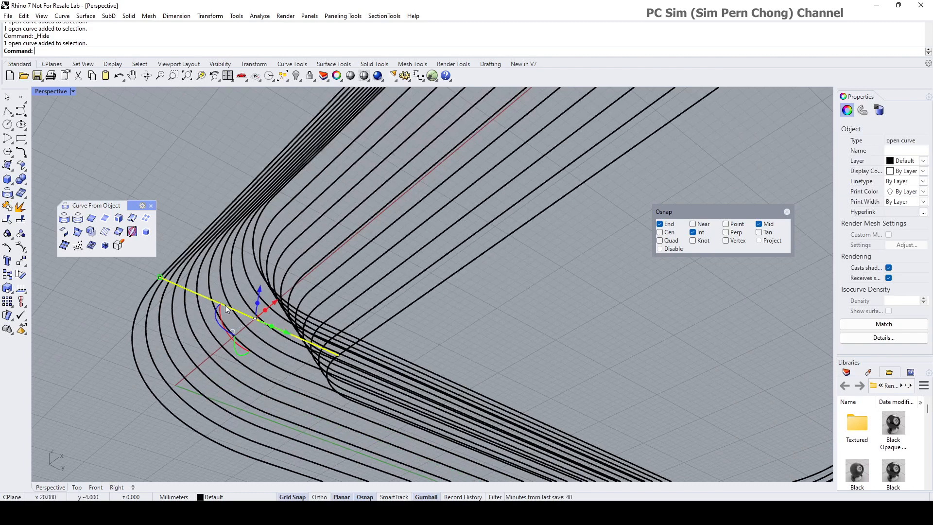
scroll(473, 346, "down", 5)
scroll(492, 338, "up", 4)
scroll(492, 338, "up", 2)
left_click(481, 324)
left_click(296, 75)
- Close the Curve From Object palette and float the Solid Creation palette beside the contours
scroll(300, 159, "down", 1)
scroll(302, 162, "down", 6)
right_click_drag(301, 162, 363, 274)
right_click_drag(361, 241, 390, 238)
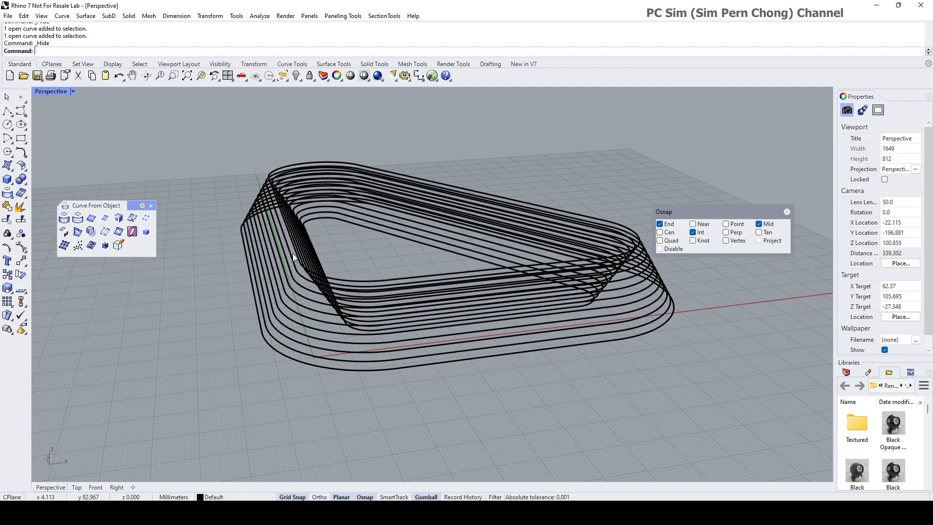
right_click_drag(375, 232, 374, 248)
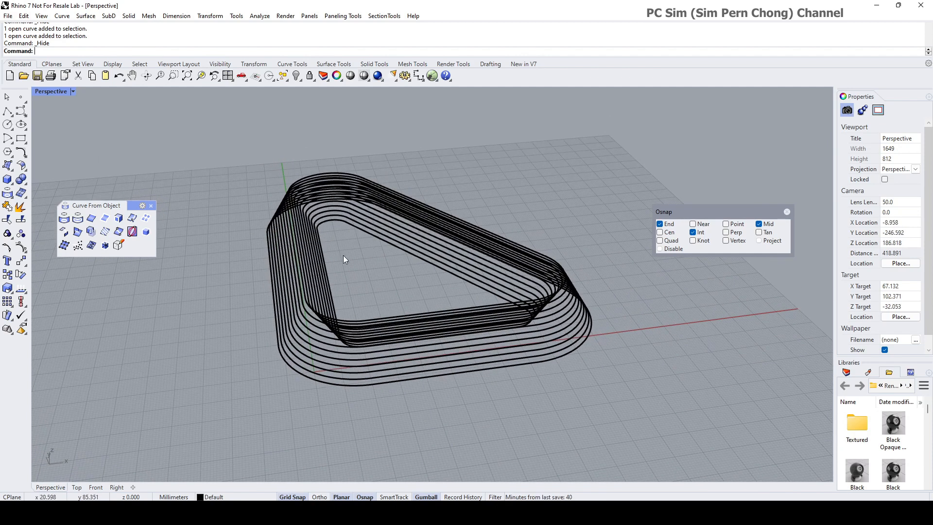
left_click(150, 205)
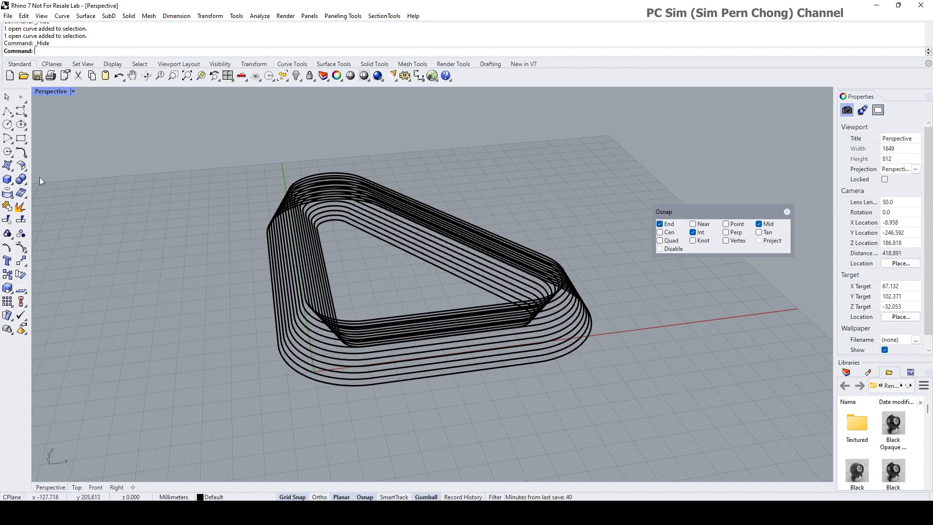
left_click(8, 179)
left_click_drag(32, 175, 55, 179)
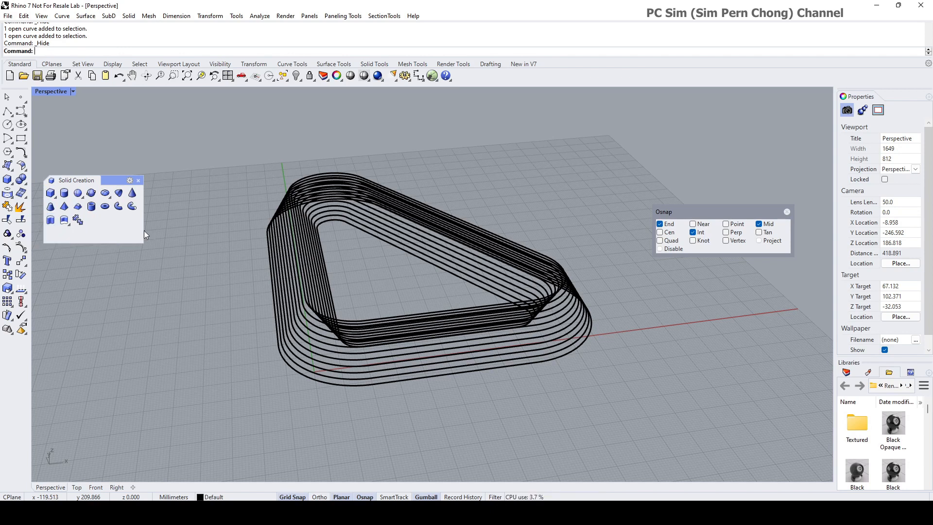
- Extrude all the closed contour curves as solids by 2.1 mm, with BothSides set to No
left_click_drag(206, 141, 637, 401)
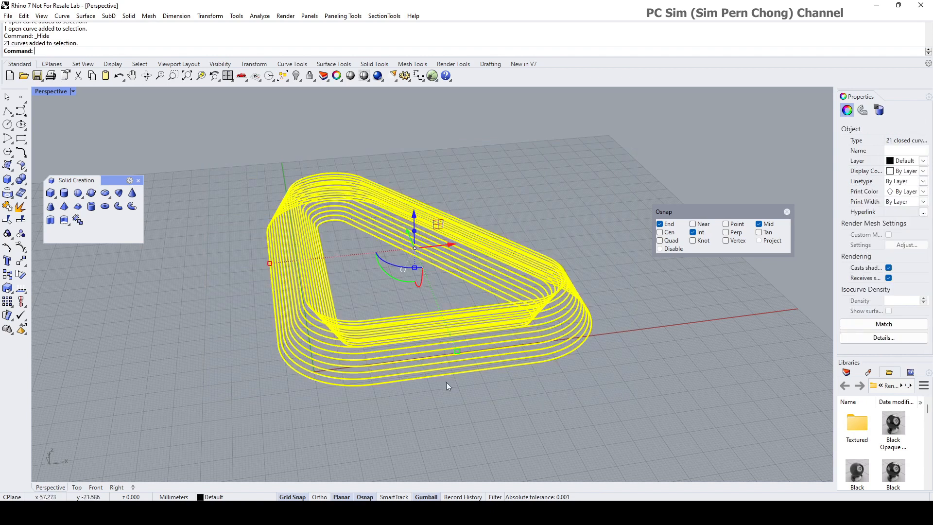
left_click(50, 221)
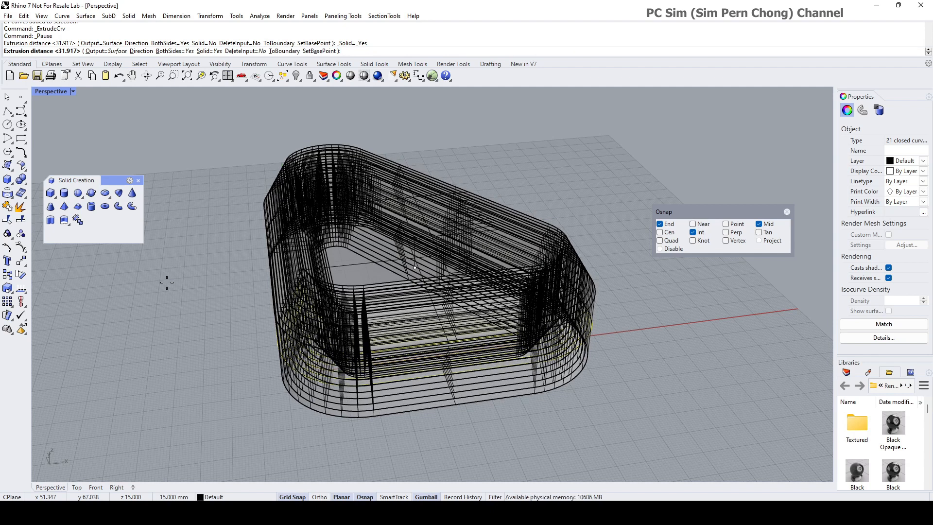
left_click(164, 51)
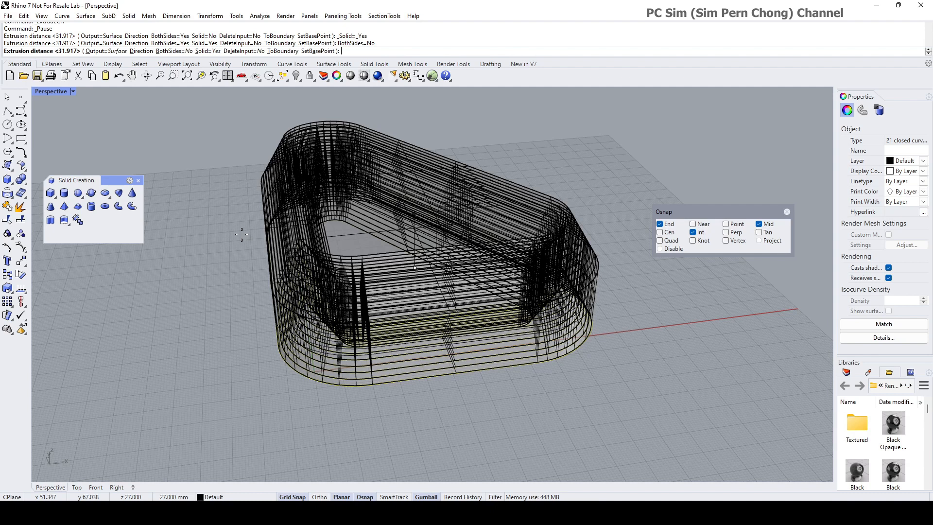
type("2")
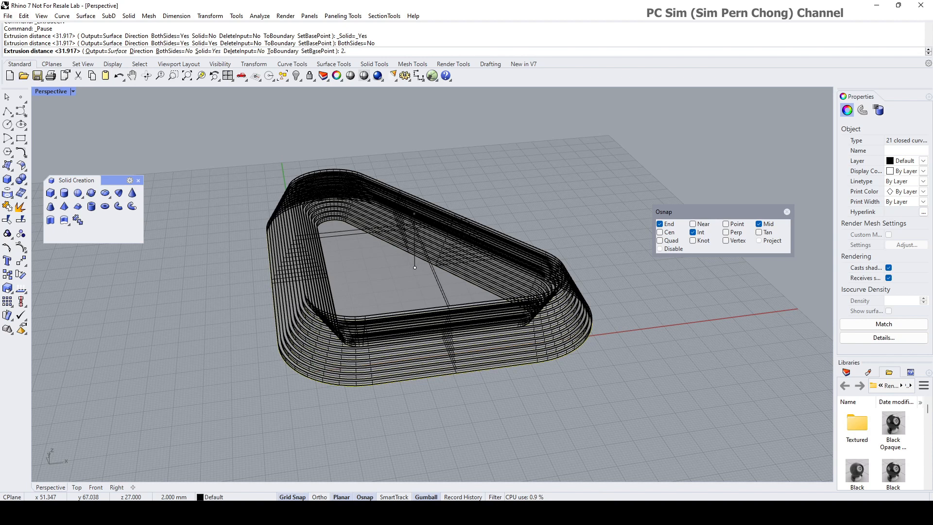
type(".1")
key("Return")
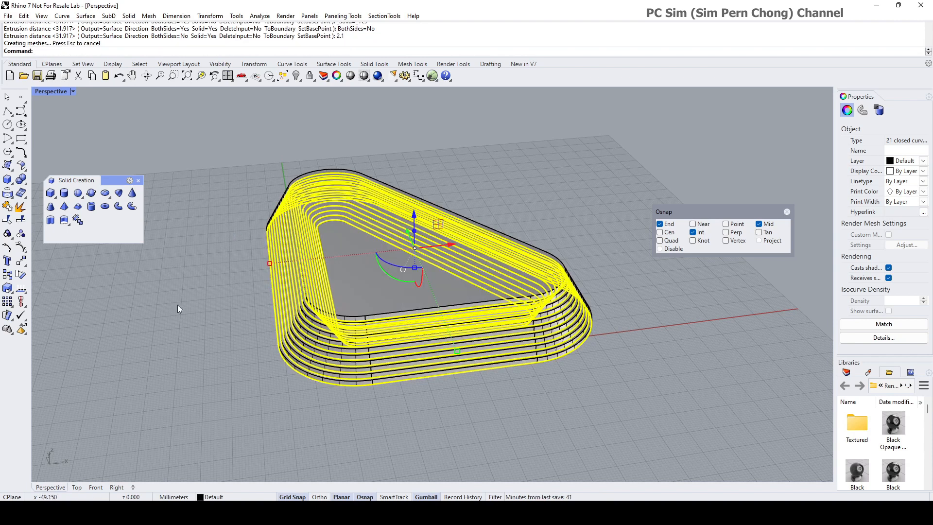
- Delete the flat closed extrusion capping the top of the stepped triangular ring
left_click(170, 325)
right_click_drag(170, 325, 277, 266)
left_click(300, 290)
scroll(295, 258, "up", 4)
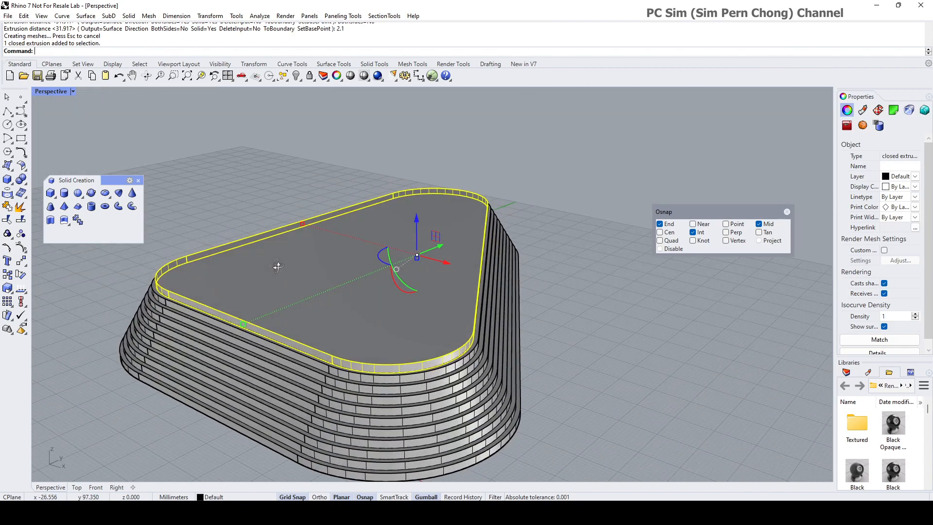
key("Delete")
right_click_drag(370, 249, 390, 240)
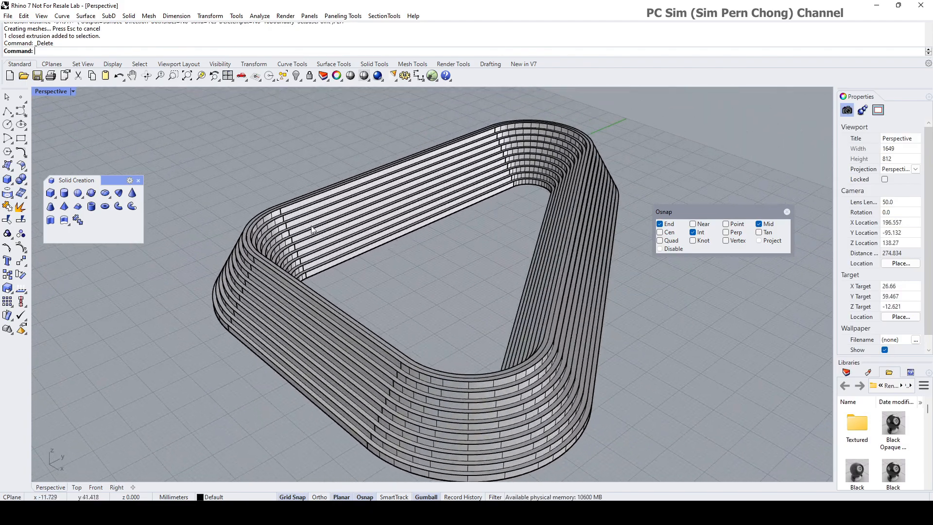
- Delete the leftover closed contour curve lying on the top face of the uppermost layer
scroll(282, 226, "up", 6)
right_click_drag(258, 237, 313, 221)
scroll(325, 208, "up", 4)
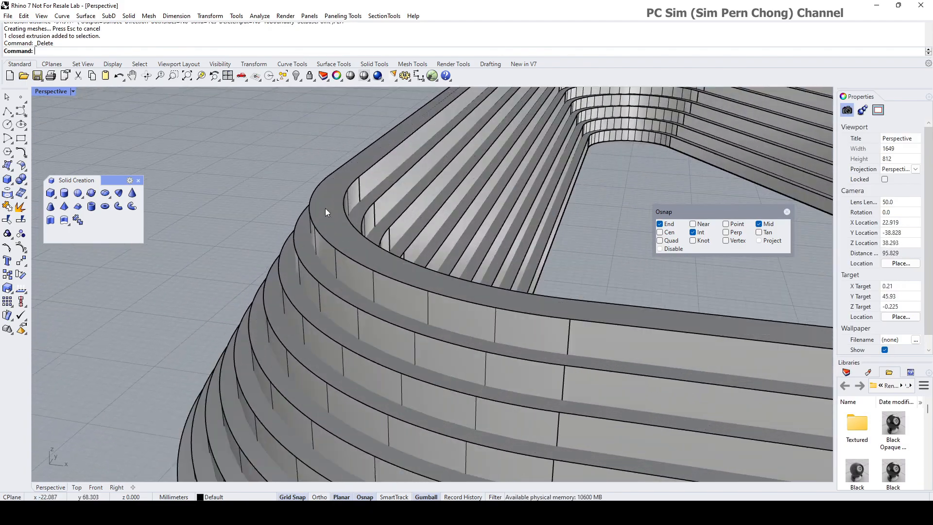
left_click(324, 208)
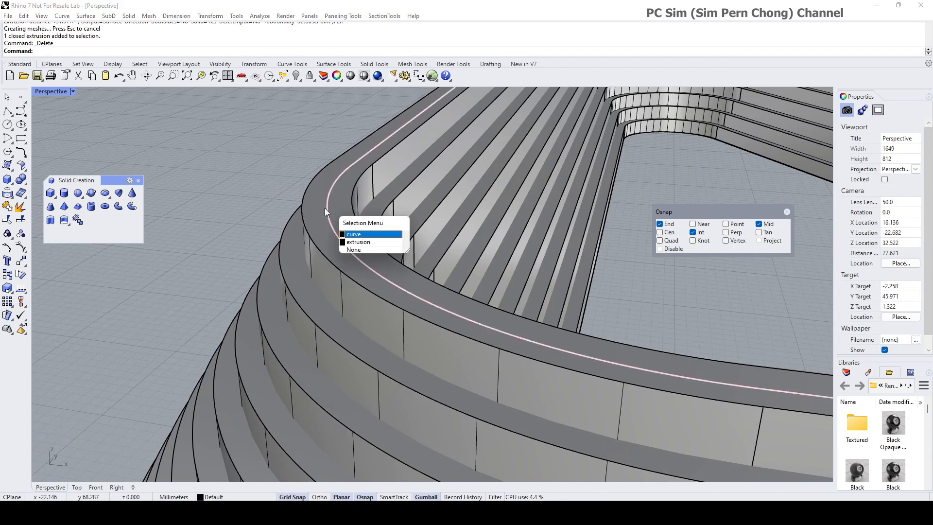
left_click(363, 235)
scroll(387, 229, "down", 5)
key("Delete")
scroll(390, 230, "down", 3)
right_click_drag(401, 226, 308, 215)
scroll(274, 263, "up", 3)
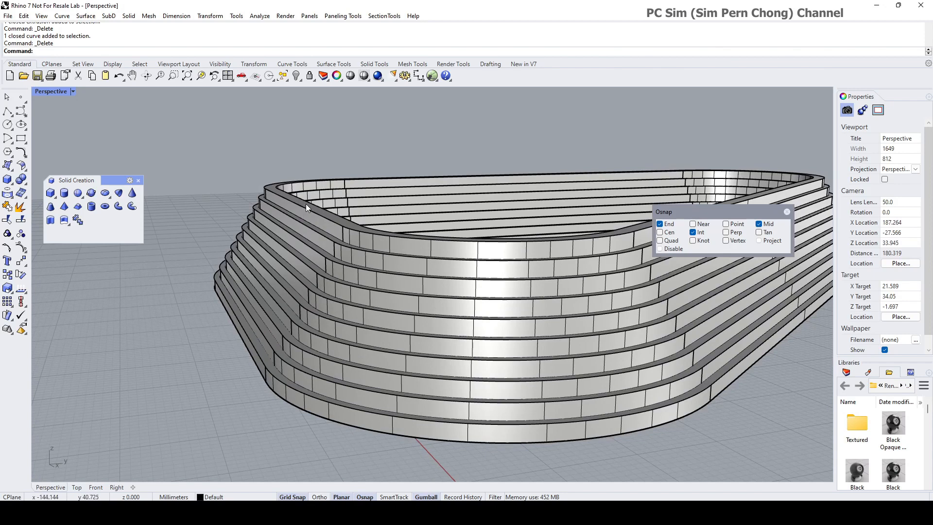
- Examine the stepped layers of the ring close up and from several sides
scroll(282, 247, "down", 2)
right_click_drag(278, 251, 362, 320)
scroll(336, 341, "up", 3)
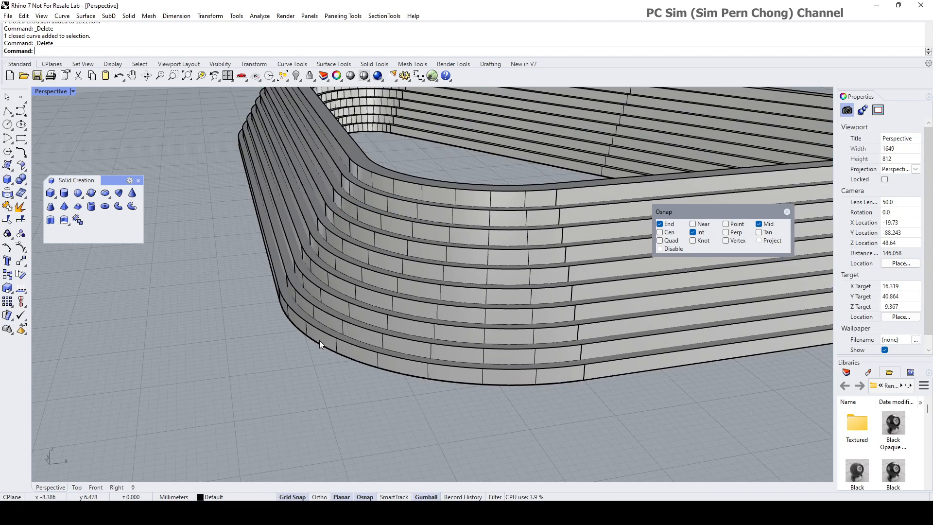
scroll(320, 340, "down", 2)
right_click_drag(309, 314, 302, 363, "shift")
right_click_drag(365, 267, 443, 291)
scroll(367, 262, "down", 4)
scroll(416, 265, "up", 2)
scroll(416, 268, "down", 2)
right_click_drag(416, 268, 417, 306, "shift")
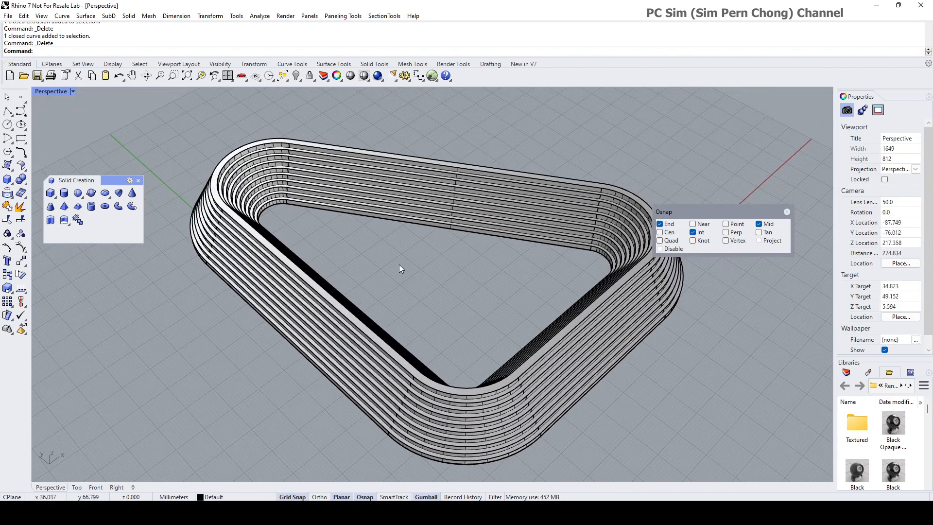
key("ctrl+a")
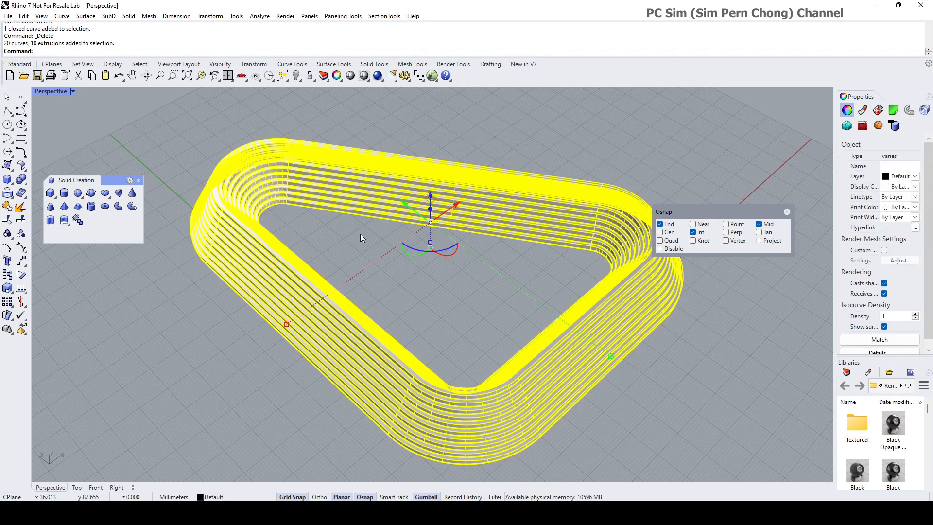
right_click_drag(383, 275, 312, 309)
scroll(311, 309, "up", 4)
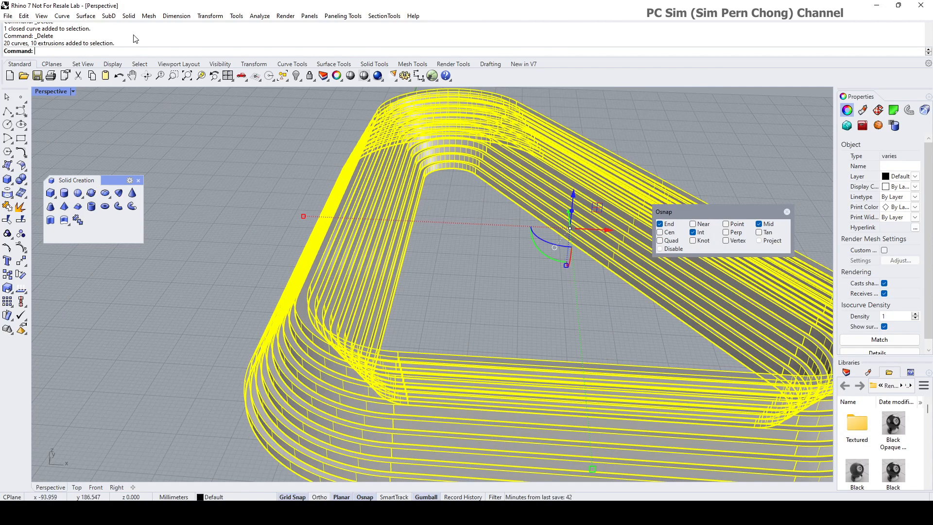
left_click(191, 98)
scroll(208, 127, "down", 5)
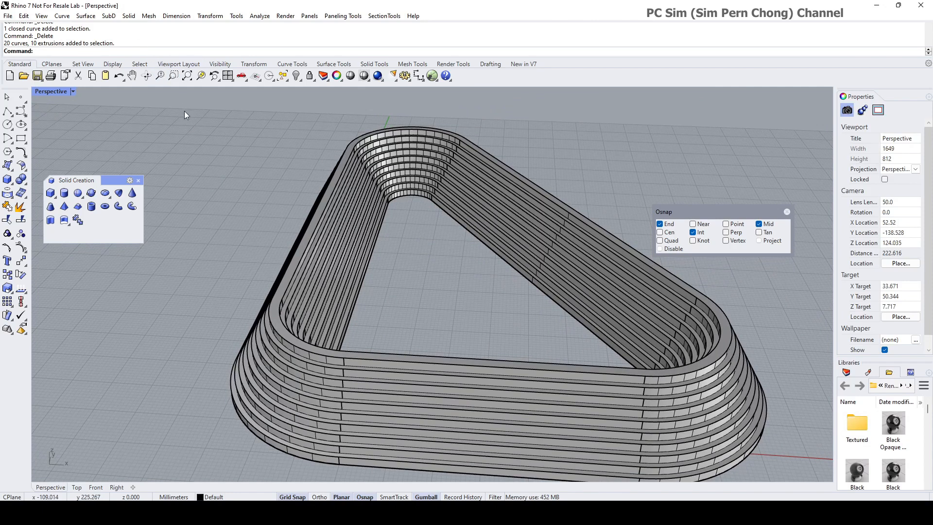
- Fillet all edges of the stacked layers with a radius of 1 mm using Fillet Edge
left_click(128, 16)
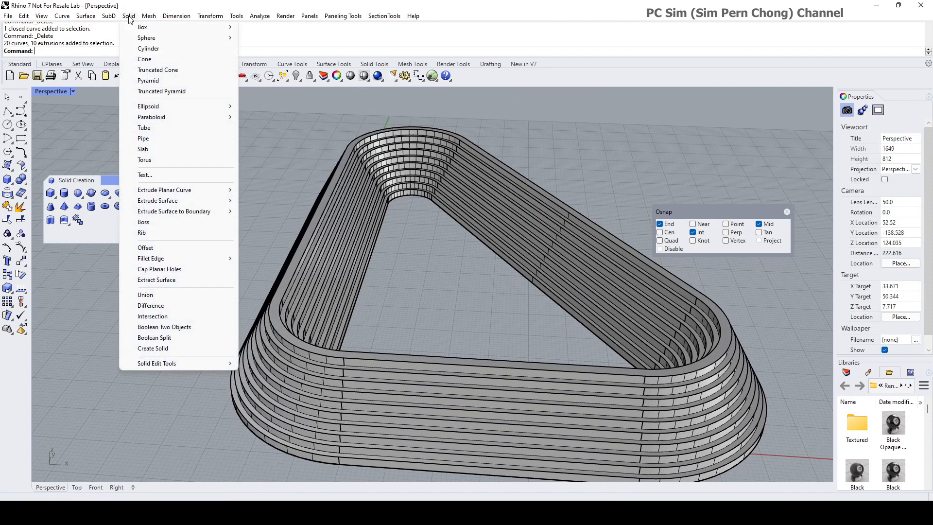
mouse_move(169, 261)
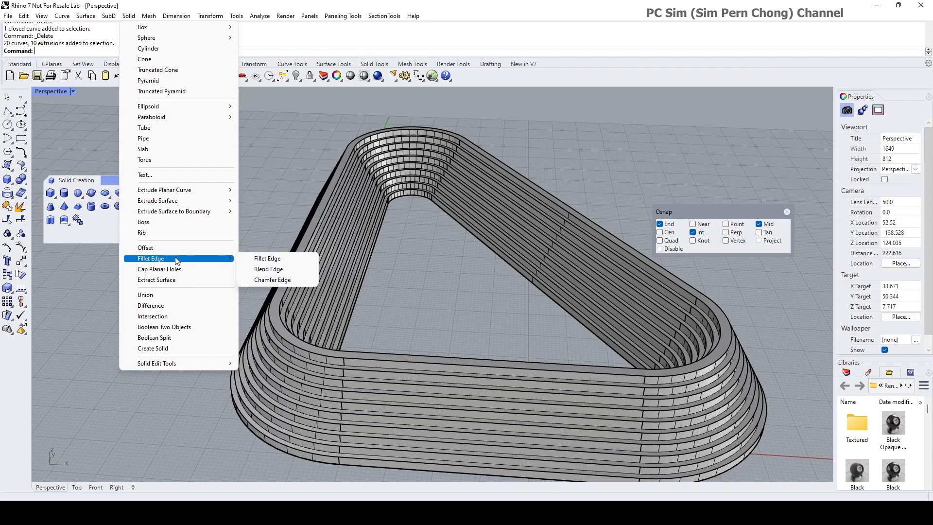
left_click(254, 261)
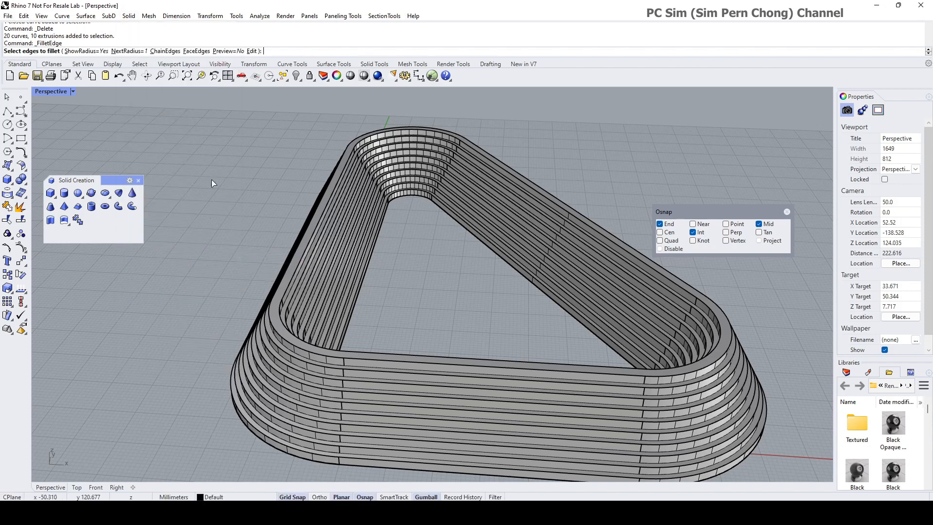
left_click(123, 51)
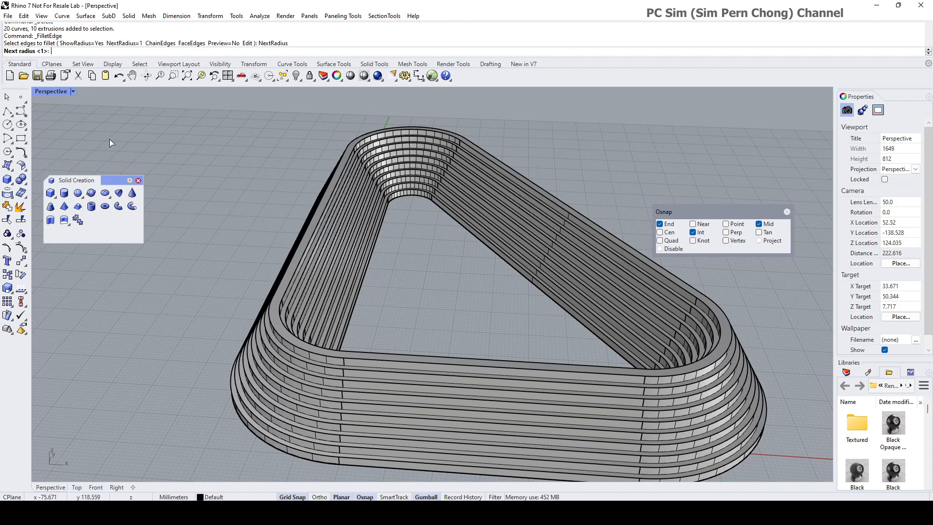
scroll(256, 296, "down", 3)
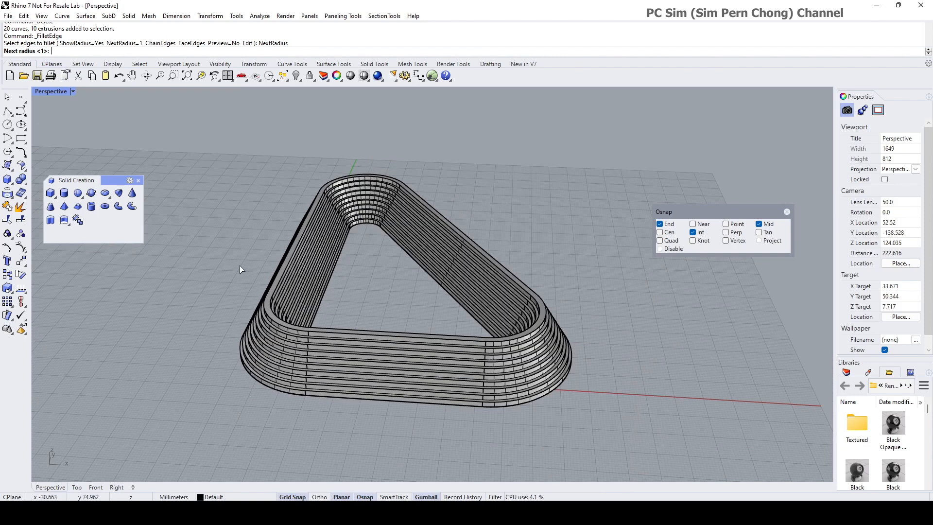
scroll(241, 267, "up", 2)
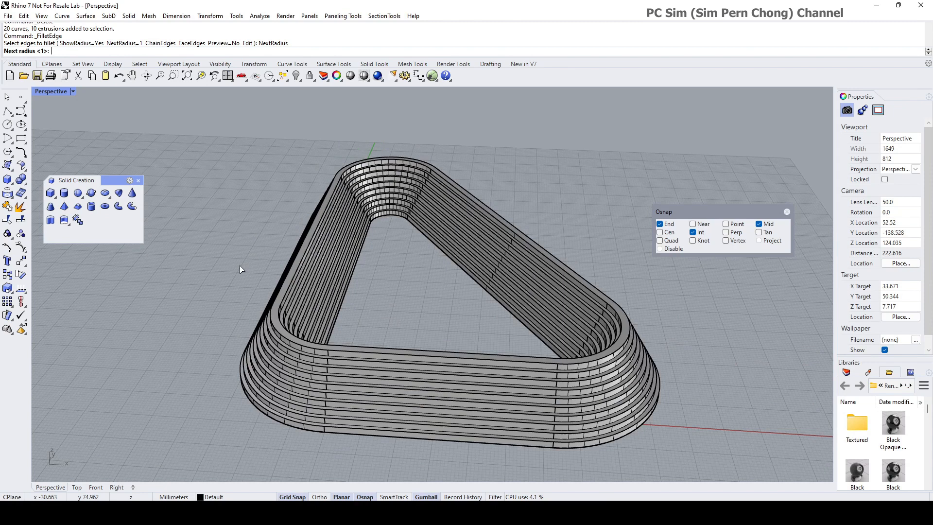
scroll(240, 266, "down", 2)
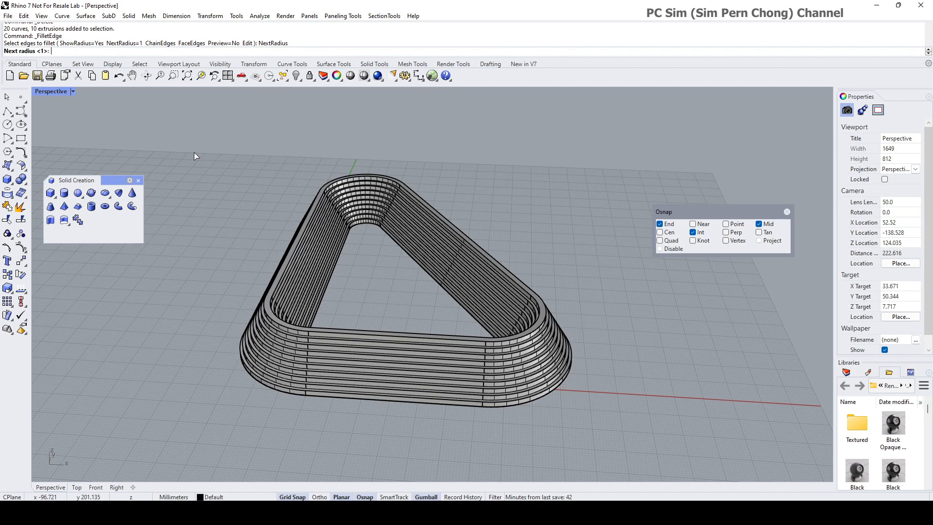
key("Return")
left_click_drag(195, 152, 614, 438)
key("Return")
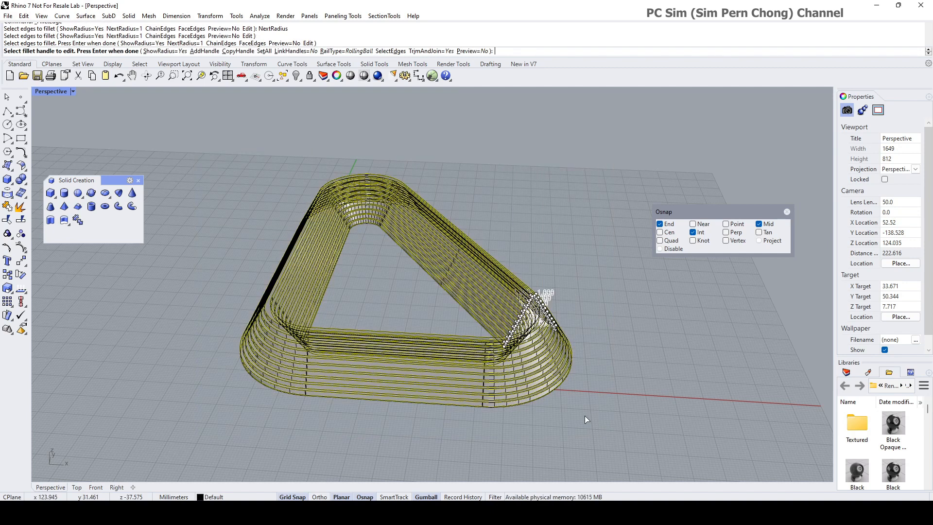
key("Return")
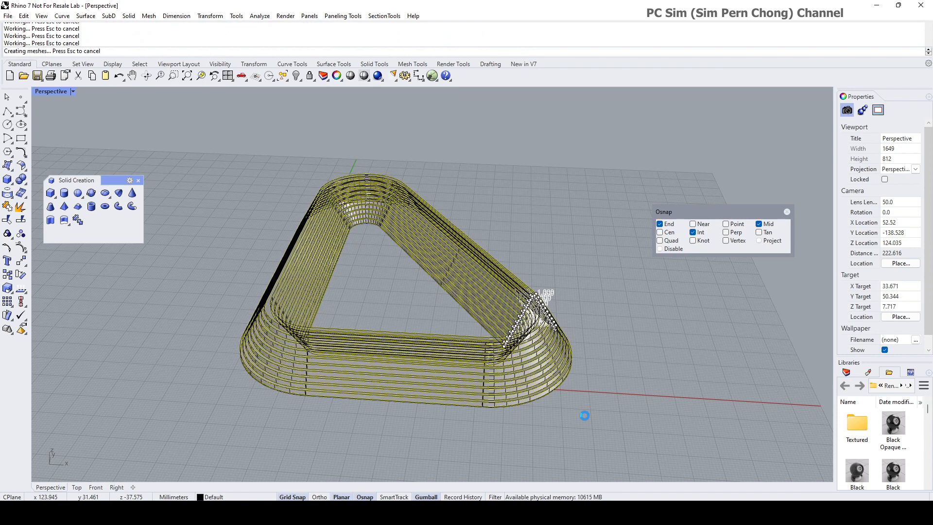
- Hide all the contour curves so that only the filleted solids are shown
right_click_drag(584, 416, 578, 439)
scroll(322, 304, "up", 2)
scroll(320, 304, "up", 2)
mouse_move(320, 304)
right_mouse_down()
mouse_move(308, 276)
mouse_move(324, 247)
mouse_move(362, 271)
mouse_move(371, 296)
mouse_move(406, 300)
mouse_move(334, 300)
right_mouse_up()
scroll(300, 296, "up", 4)
scroll(336, 176, "down", 4)
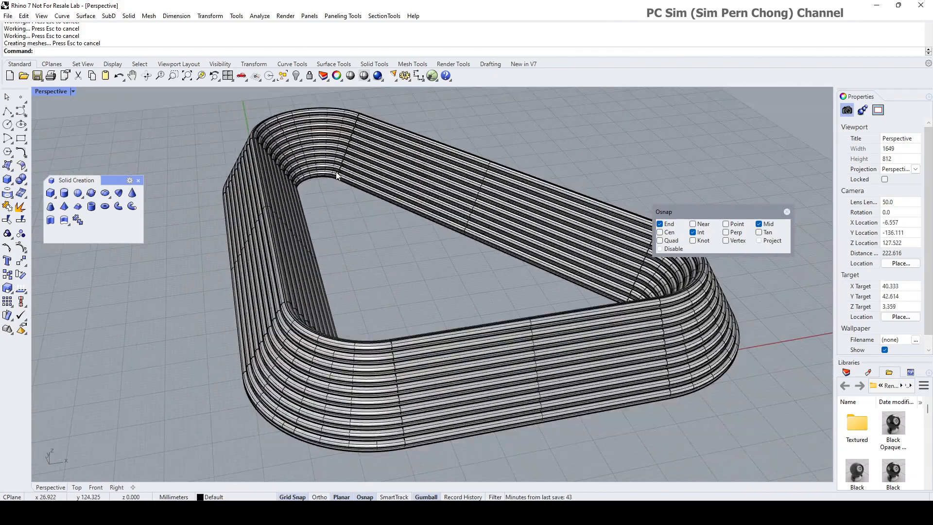
left_click(297, 77)
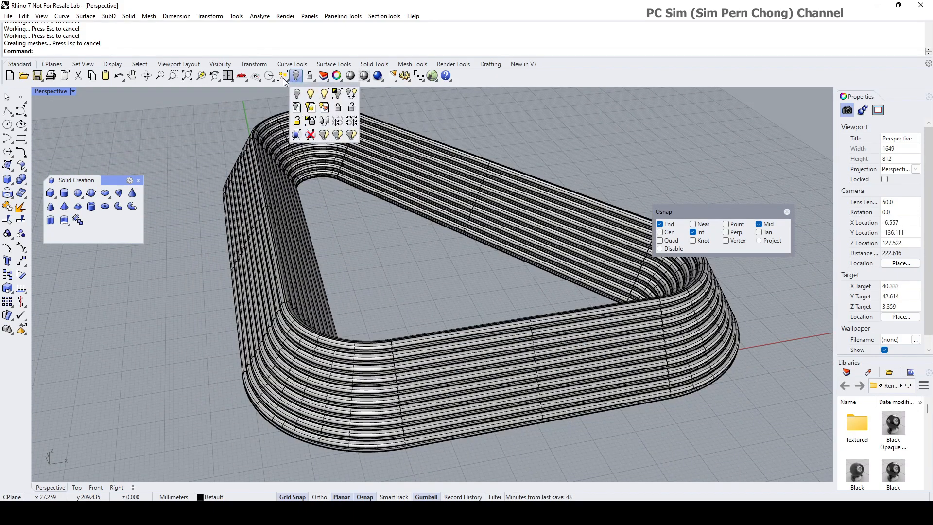
left_click(284, 80)
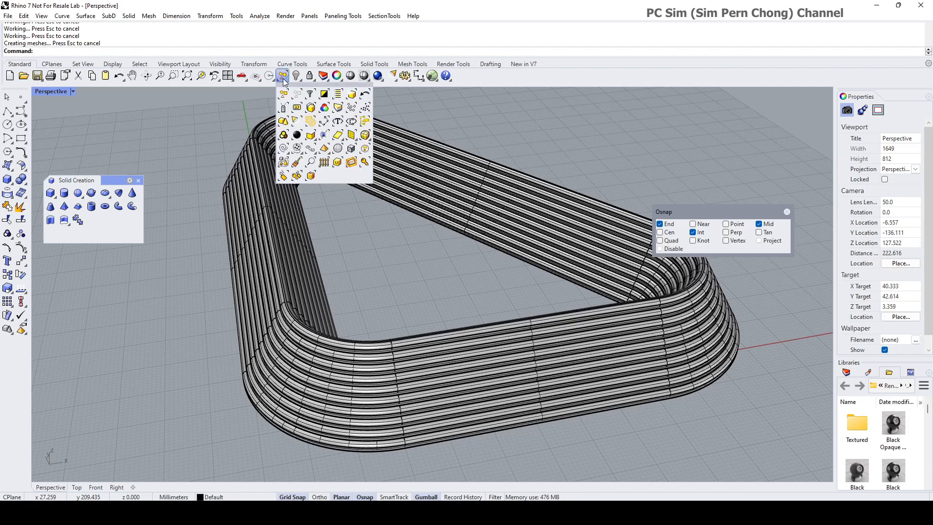
left_click(287, 149)
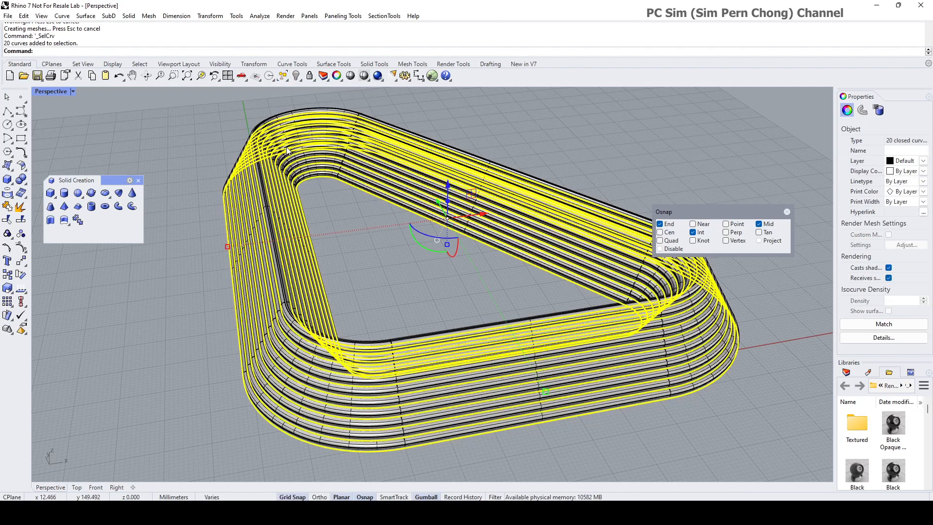
left_click(295, 76)
right_click_drag(298, 171, 259, 165)
- Preview the filleted layers in Rendered display, examine them close up, and return the Perspective viewport to Shaded
scroll(311, 212, "down", 4)
left_click_drag(195, 126, 628, 437)
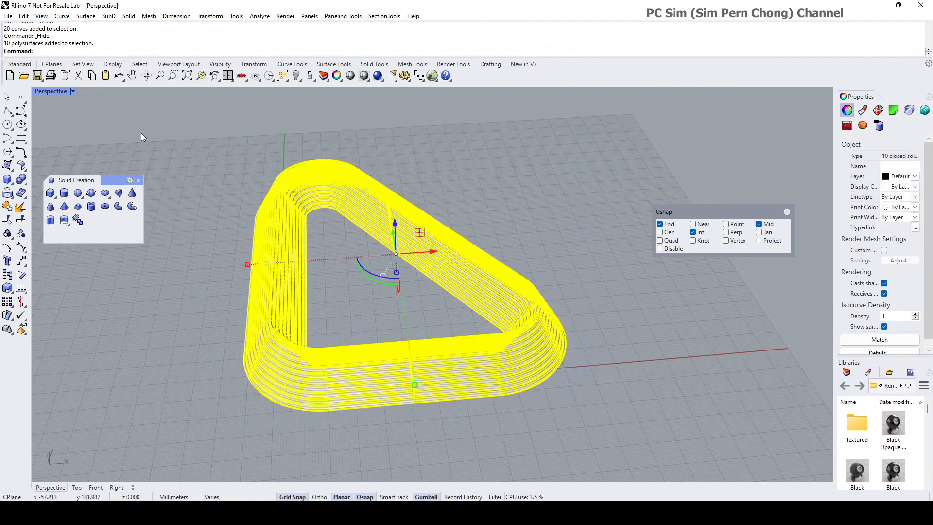
left_click(53, 92)
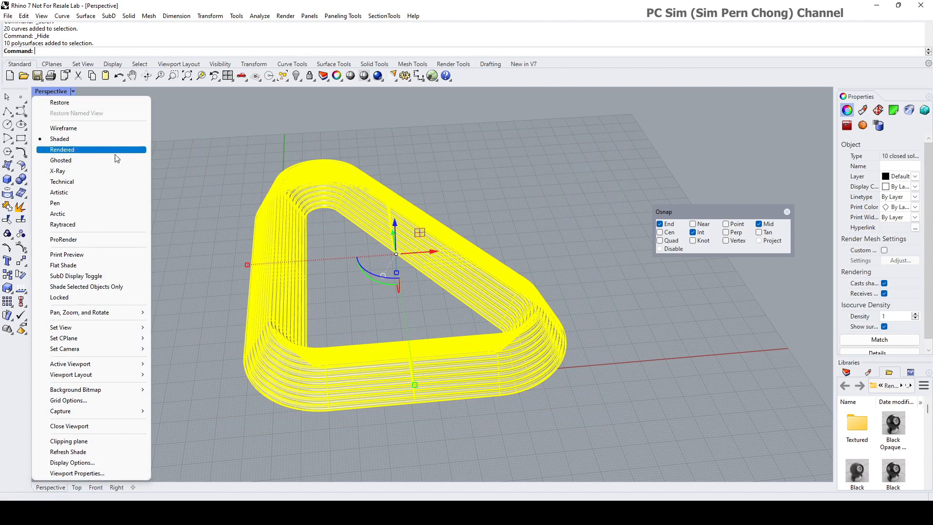
left_click(92, 150)
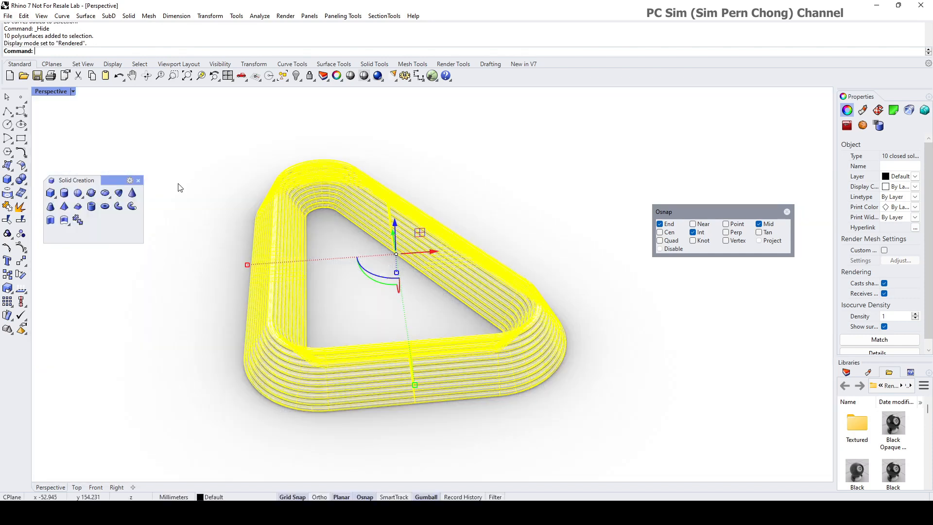
right_click_drag(187, 191, 194, 176)
scroll(221, 249, "up", 6)
right_click_drag(221, 249, 203, 246)
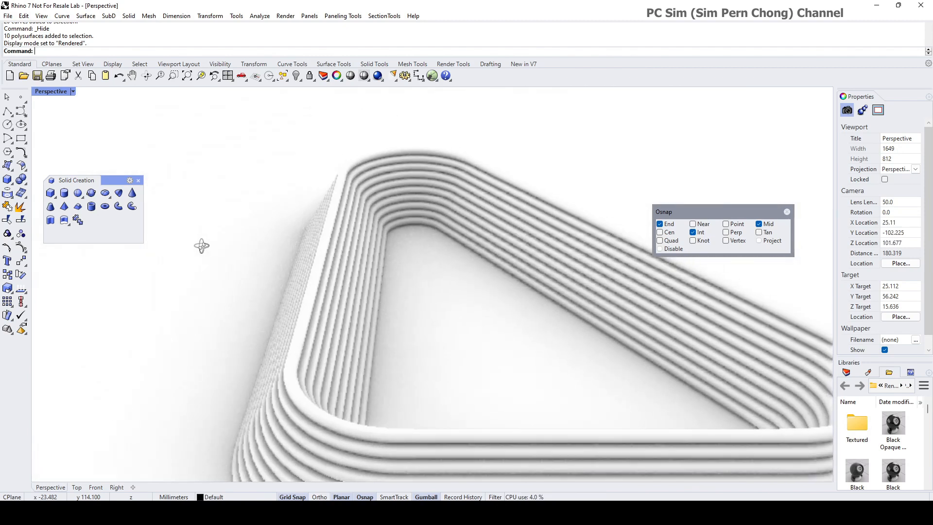
left_click(59, 94)
left_click(66, 139)
scroll(176, 180, "down", 4)
right_click_drag(184, 187, 221, 215)
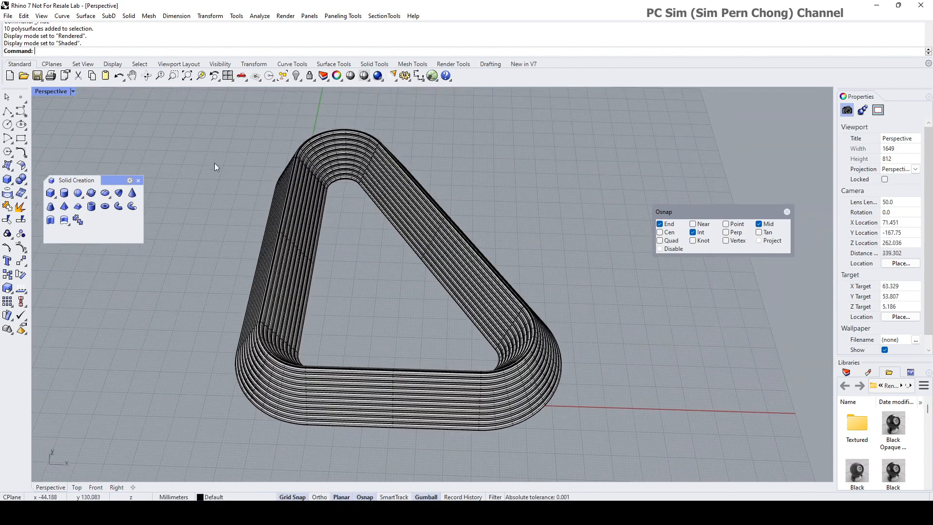
- Close the Solid Creation palette and Boolean-union all the filleted layers into one solid
left_click_drag(516, 311, 601, 454)
right_click_drag(601, 454, 518, 383)
scroll(474, 352, "up", 3)
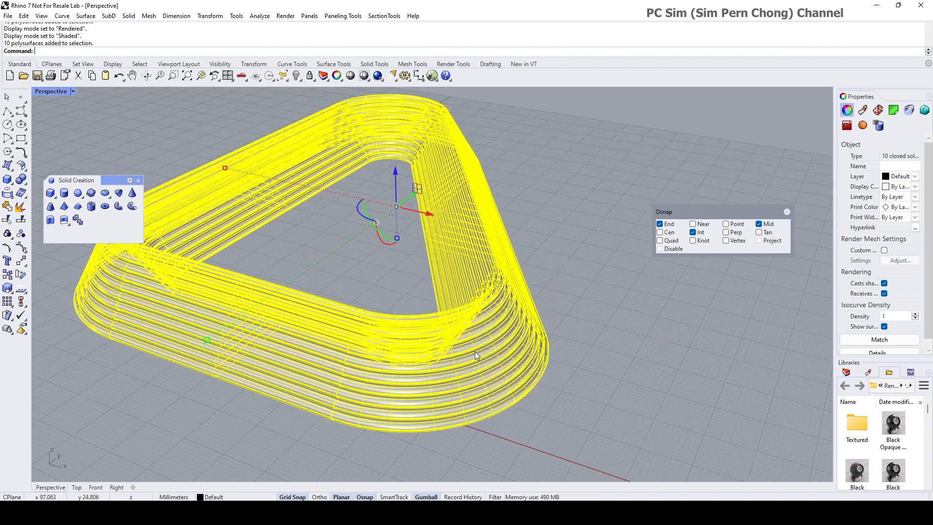
right_click_drag(475, 351, 515, 368)
right_click_drag(306, 280, 363, 281, "shift")
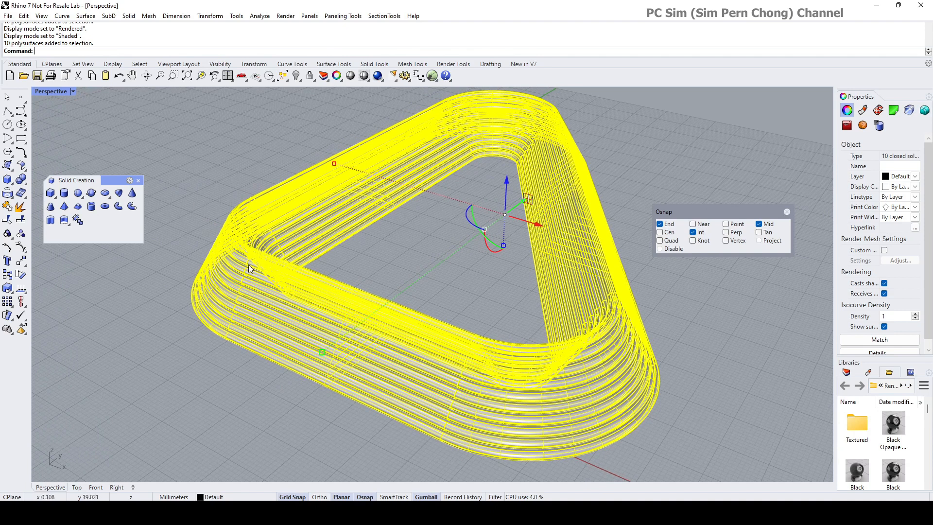
left_click(138, 182)
left_click(20, 180)
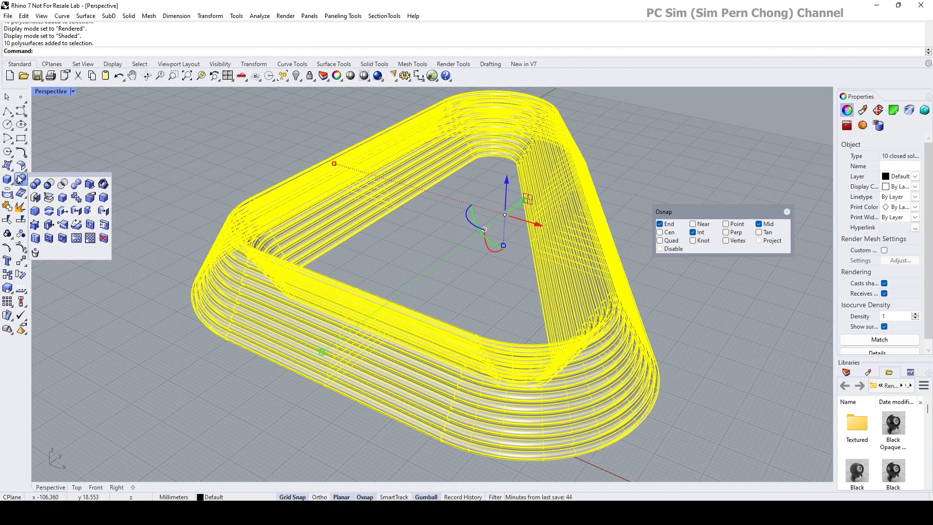
left_click(35, 184)
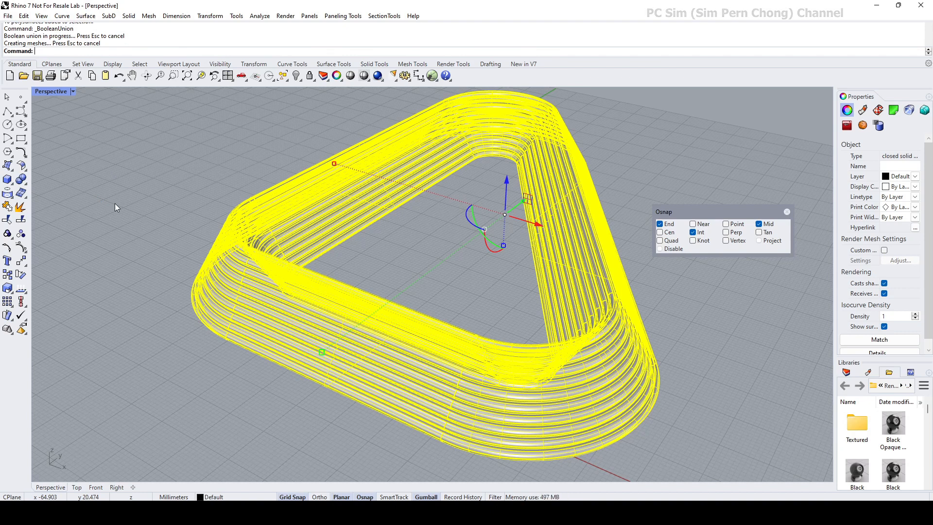
left_click(165, 214)
left_click(220, 267)
left_click(163, 247)
- Show the united ring in Rendered display in the Perspective viewport
right_click_drag(163, 247, 213, 255)
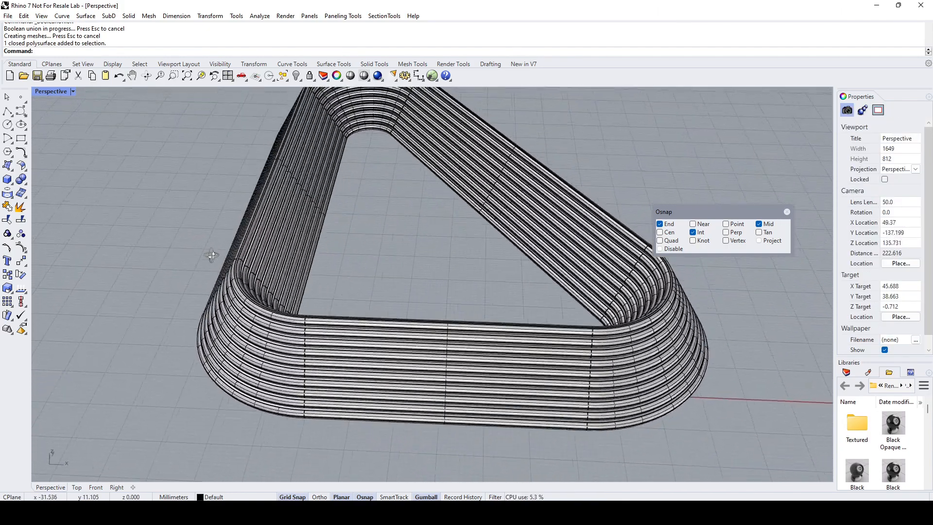
left_click(49, 93)
left_click(54, 148)
right_click_drag(176, 222, 389, 296)
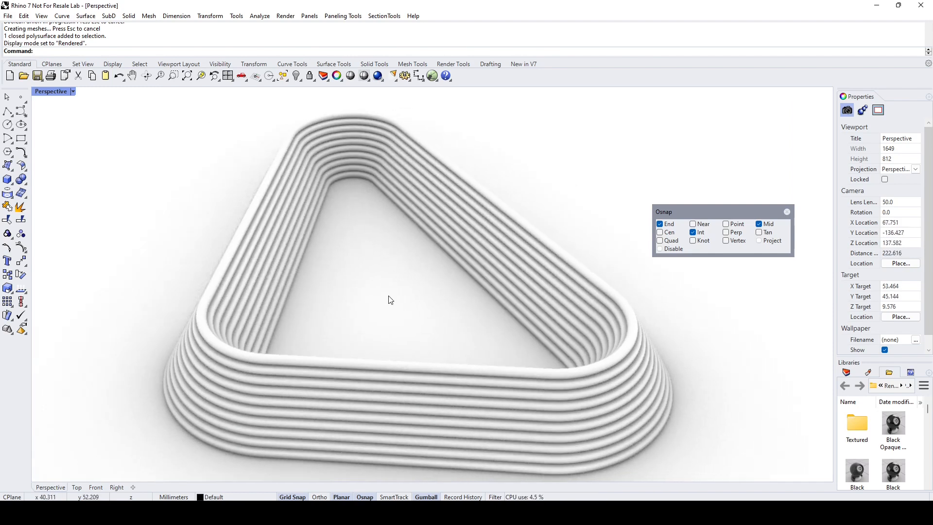